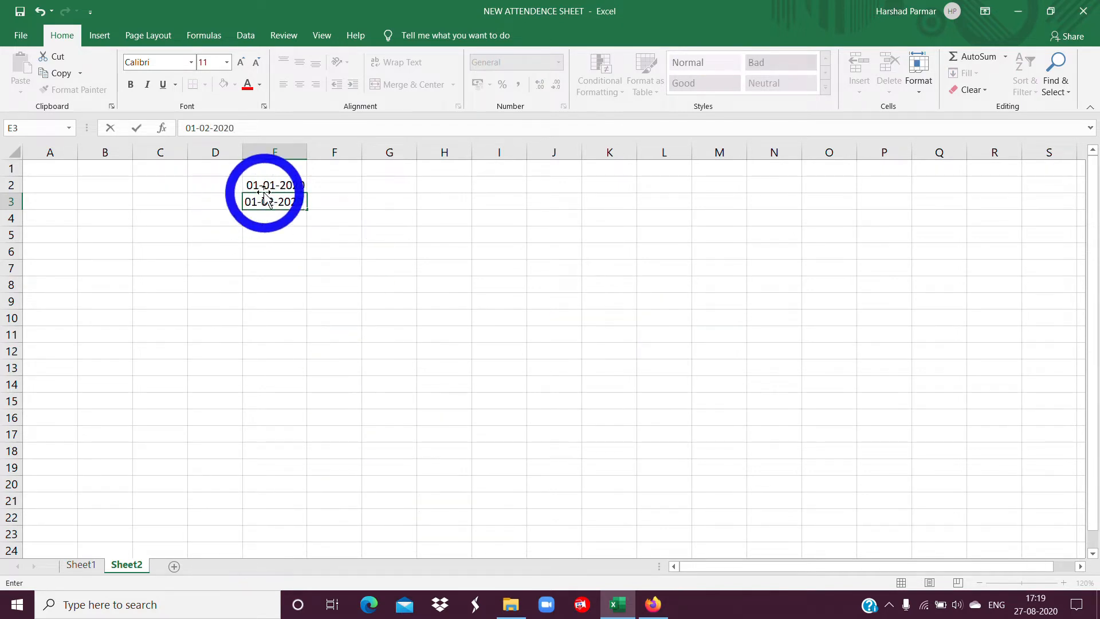
Fill the monthly date series starting 01-01-2020 in E2 down column E to row 33.
{"action": "left_click_drag", "start_coordinate": [263, 192], "coordinate": [329, 550]}
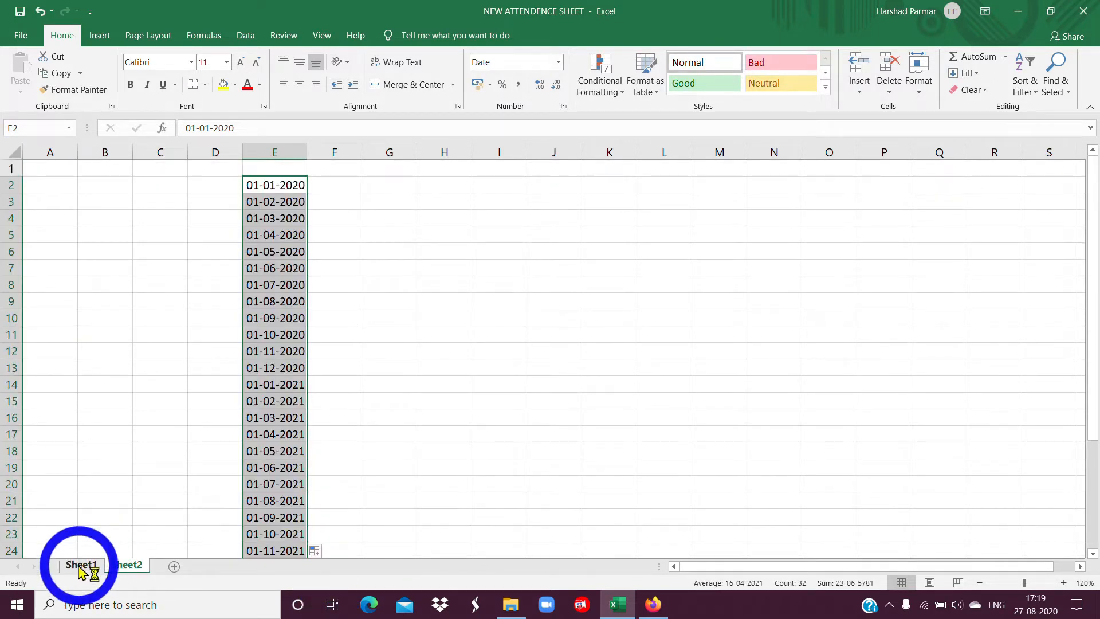
Add a List data validation to cell C6 of Sheet1 with =Sheet2!$E$2:$E$33 as its source.
{"action": "left_click", "coordinate": [80, 566]}
{"action": "scroll", "coordinate": [80, 567], "scroll_direction": "up", "scroll_amount": 2, "text": "ctrl"}
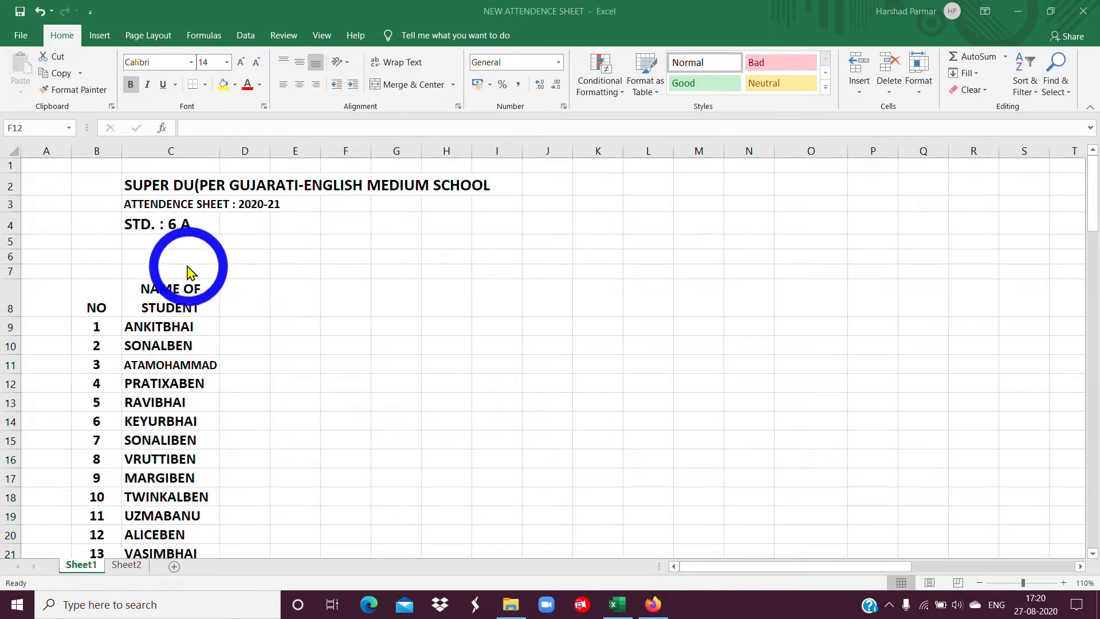
{"action": "left_click", "coordinate": [181, 256]}
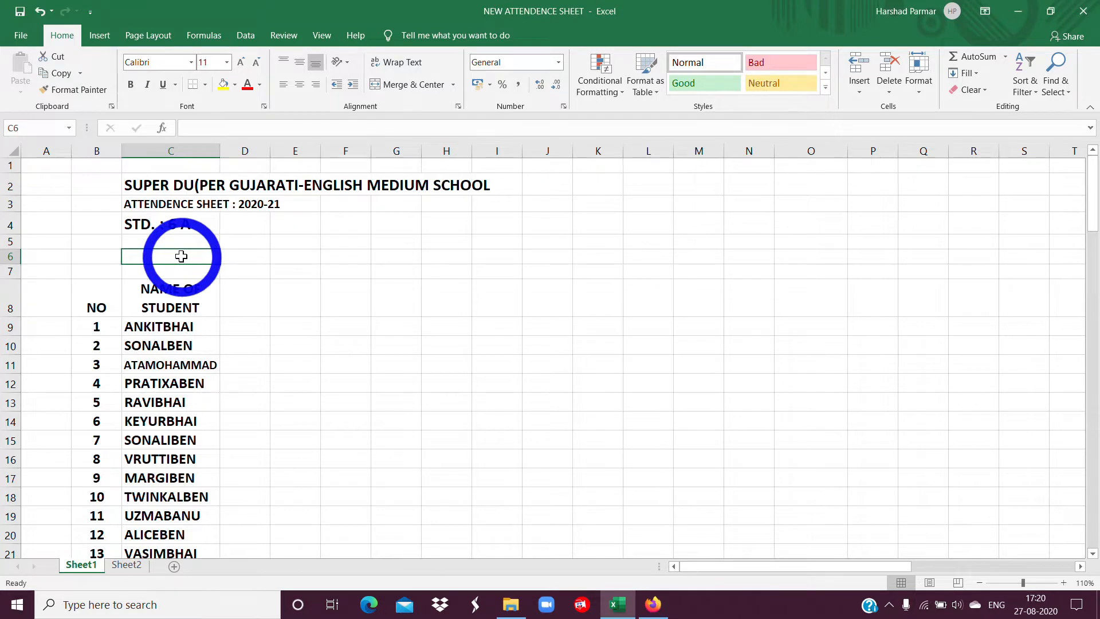
{"action": "left_click", "coordinate": [246, 36]}
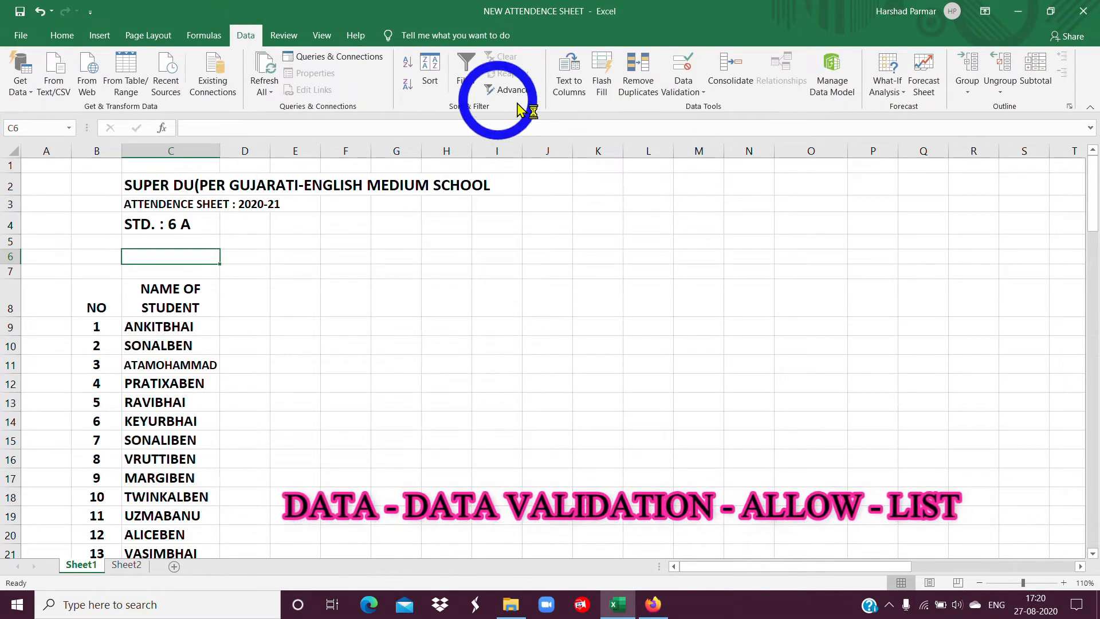
{"action": "left_click", "coordinate": [690, 91]}
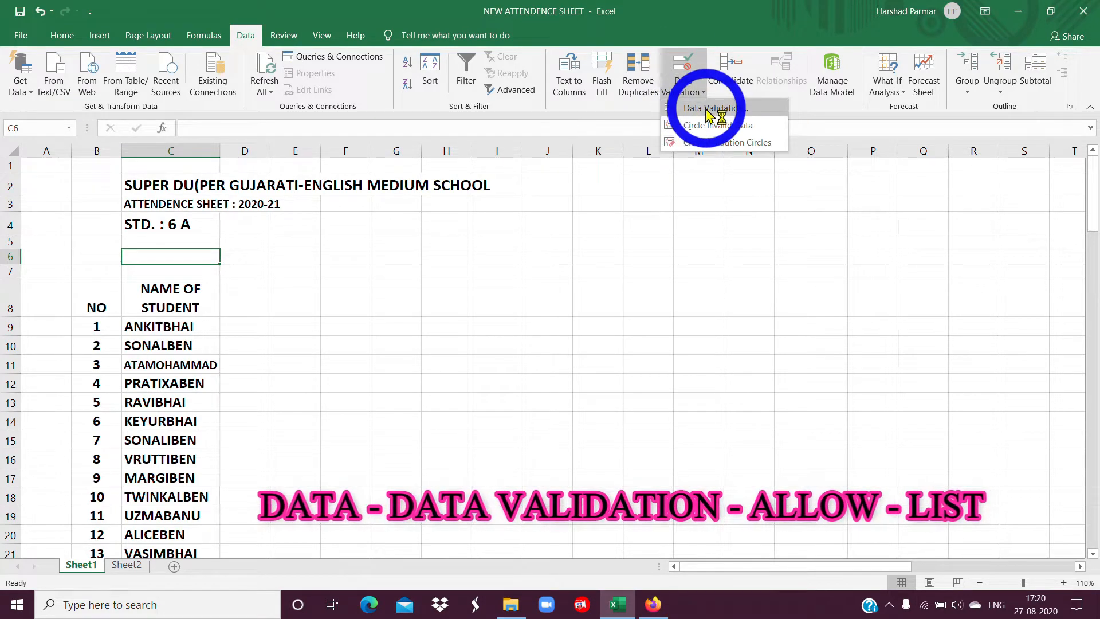
{"action": "left_click", "coordinate": [708, 110]}
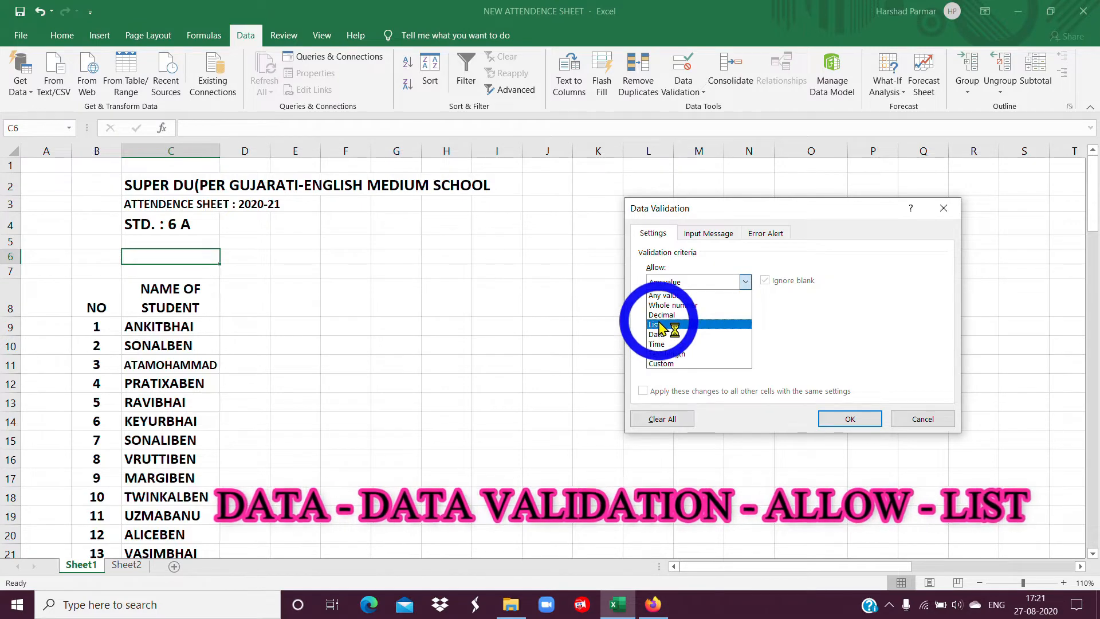
{"action": "left_click", "coordinate": [724, 324]}
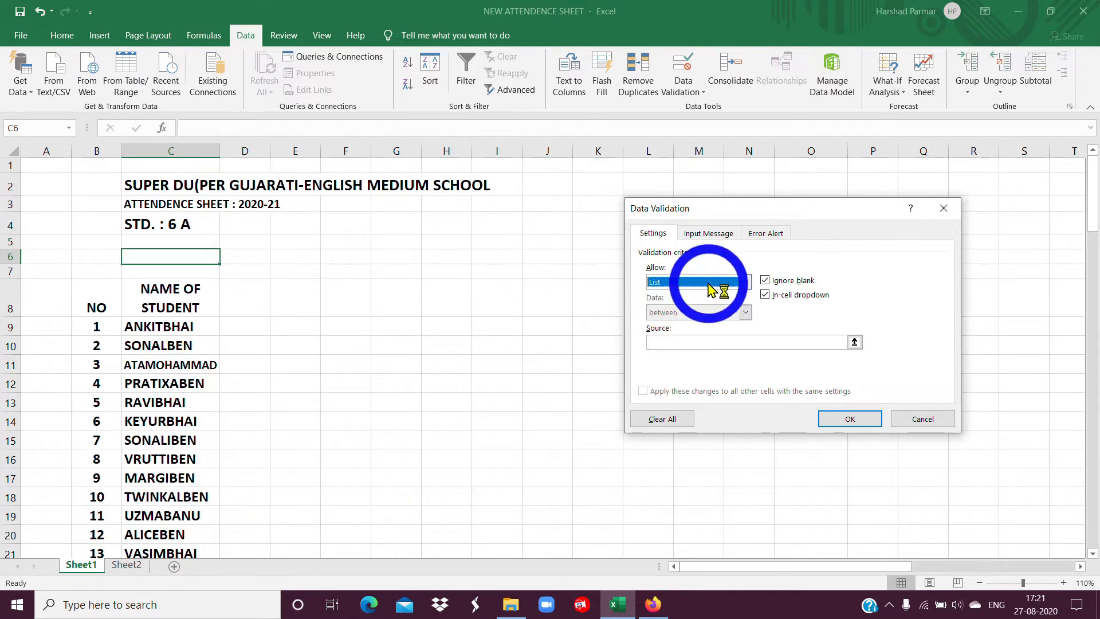
{"action": "left_click", "coordinate": [673, 342]}
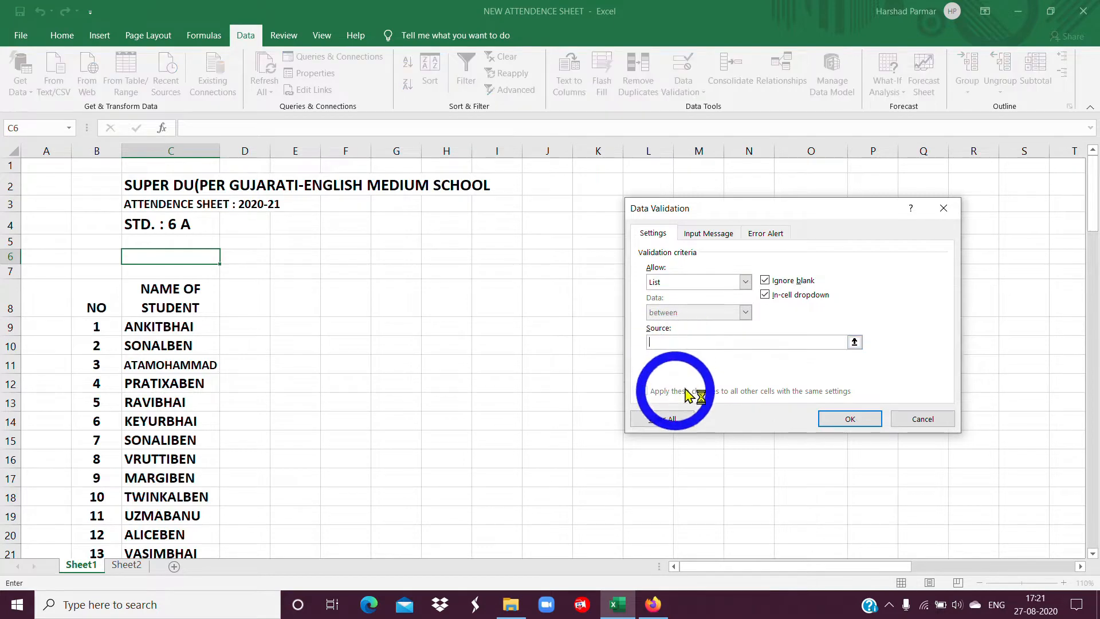
{"action": "left_click", "coordinate": [129, 567]}
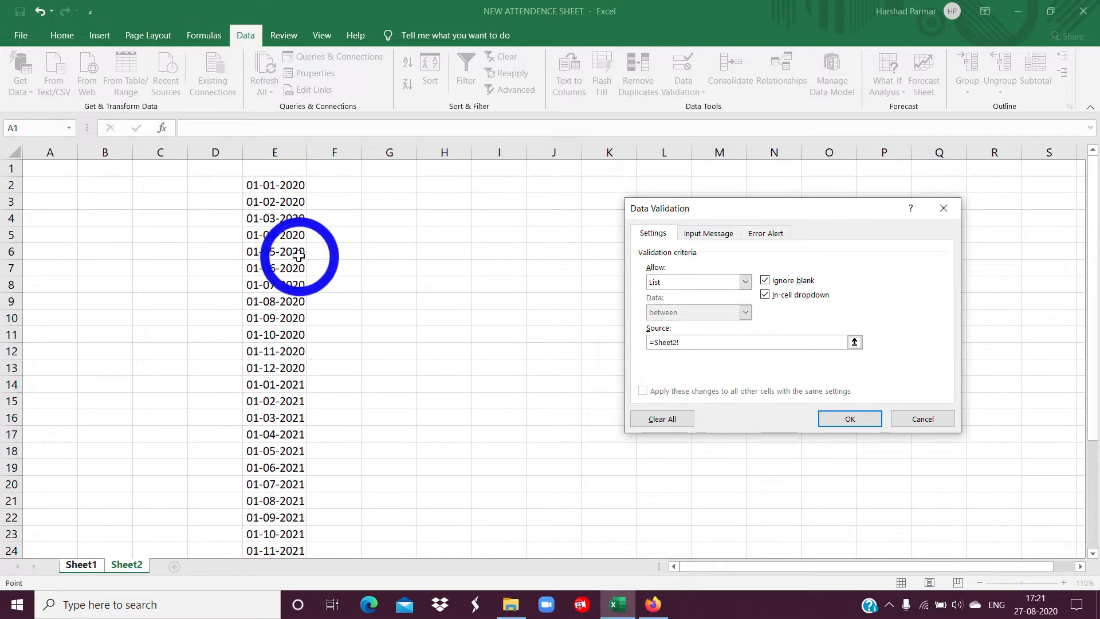
{"action": "left_click_drag", "start_coordinate": [260, 185], "coordinate": [273, 516]}
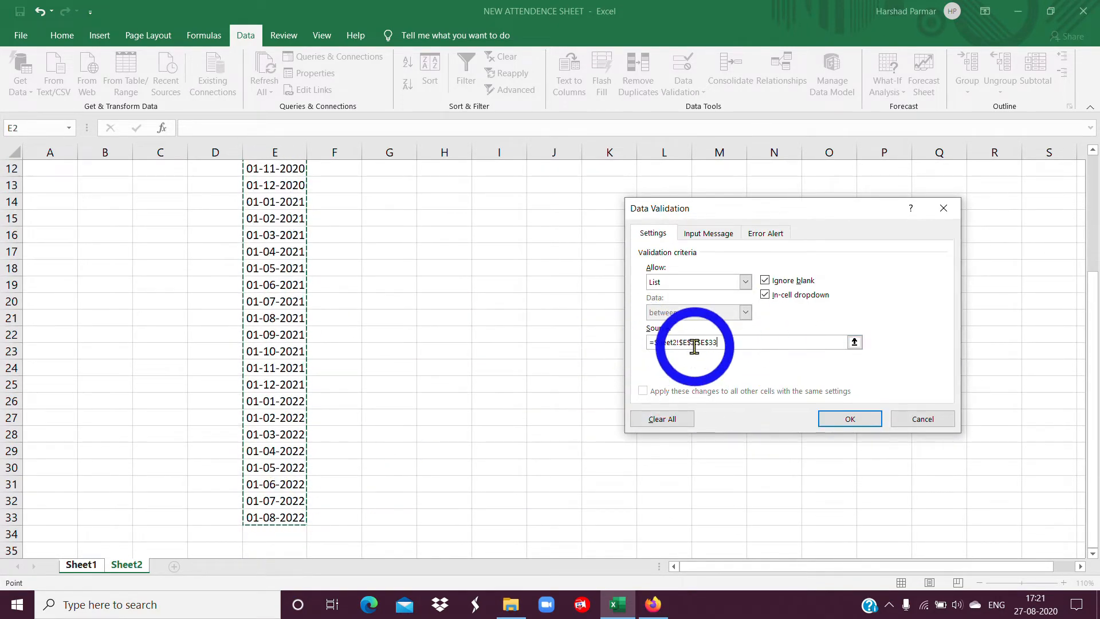
{"action": "left_click", "coordinate": [849, 427]}
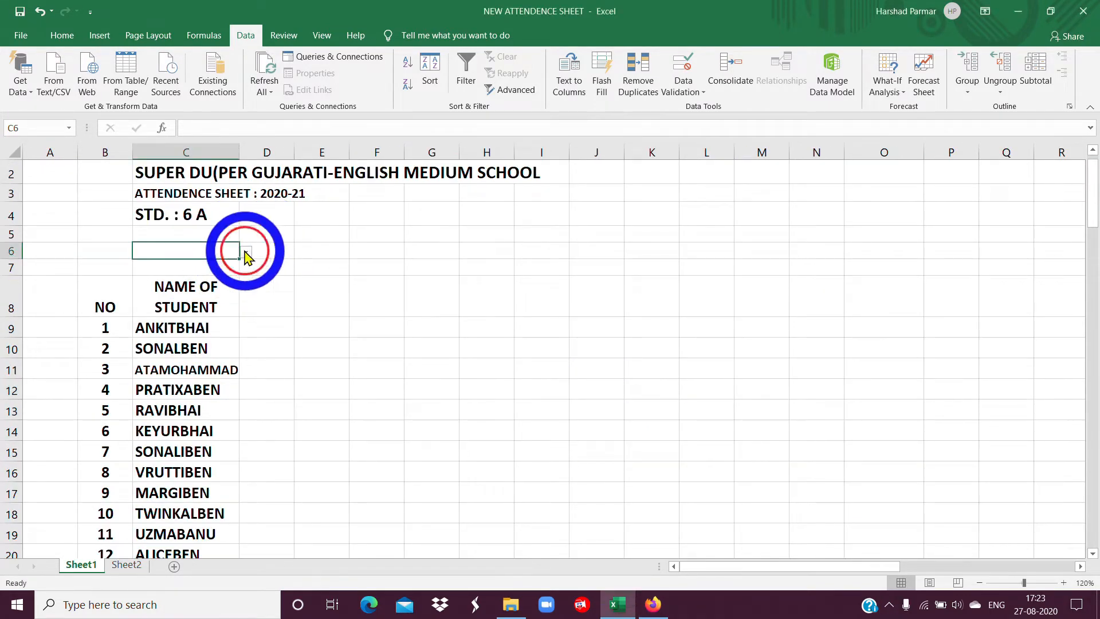
Browse the date choices offered in cell C6 and pick 01-06-2020.
{"action": "left_click", "coordinate": [246, 253]}
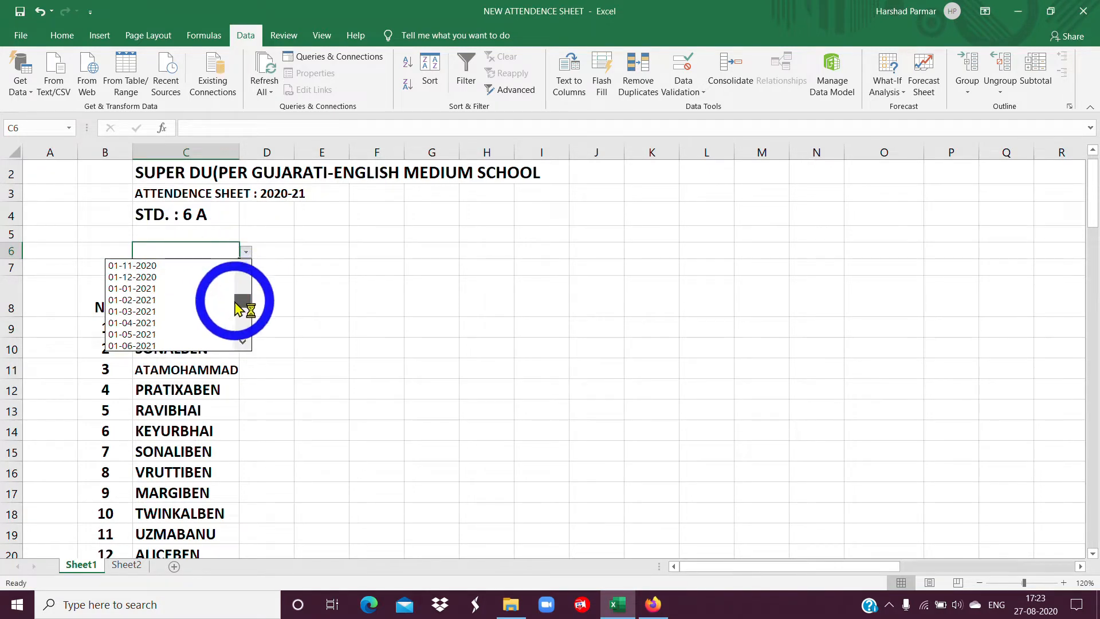
{"action": "mouse_move", "coordinate": [241, 311]}
{"action": "left_mouse_down"}
{"action": "mouse_move", "coordinate": [249, 328]}
{"action": "mouse_move", "coordinate": [247, 300]}
{"action": "left_mouse_up"}
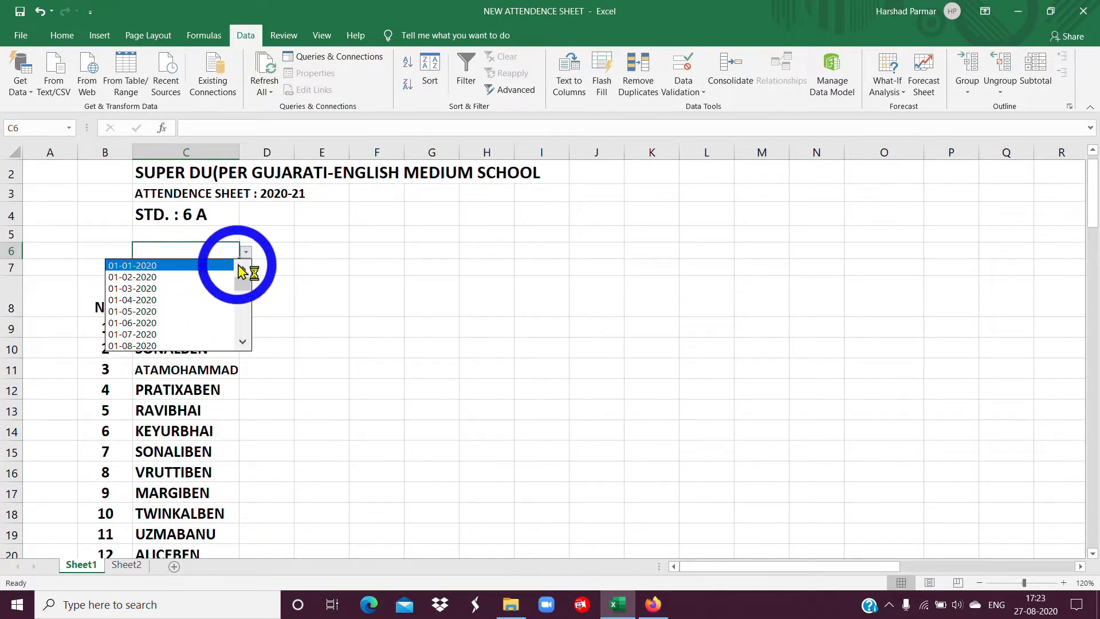
{"action": "left_click", "coordinate": [247, 252]}
{"action": "left_click", "coordinate": [247, 252]}
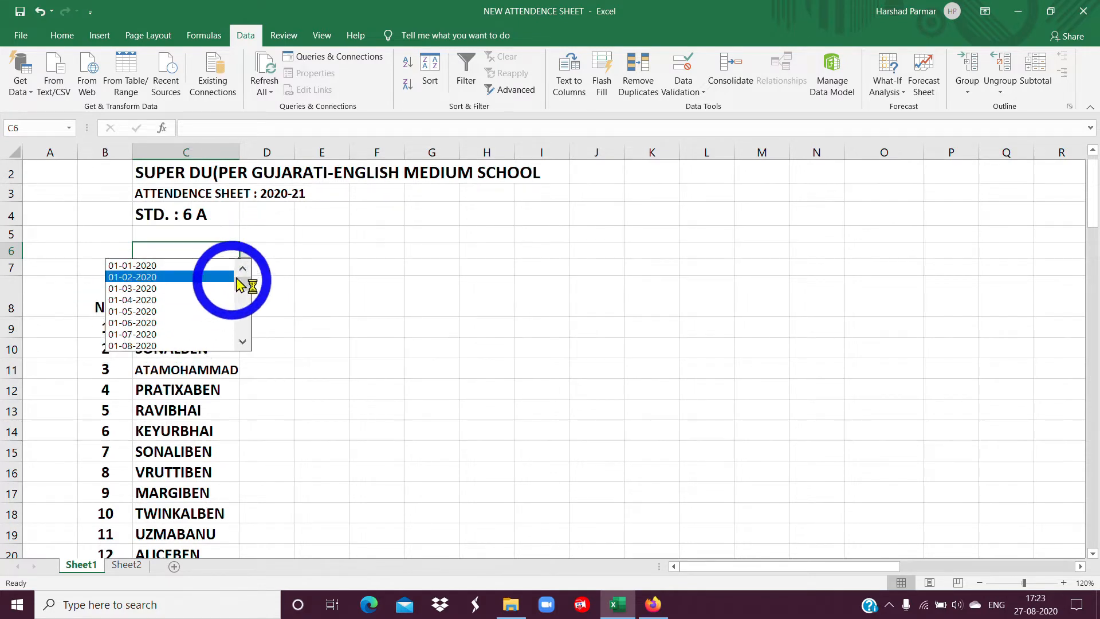
{"action": "scroll", "coordinate": [400, 381], "scroll_direction": "up", "scroll_amount": 1}
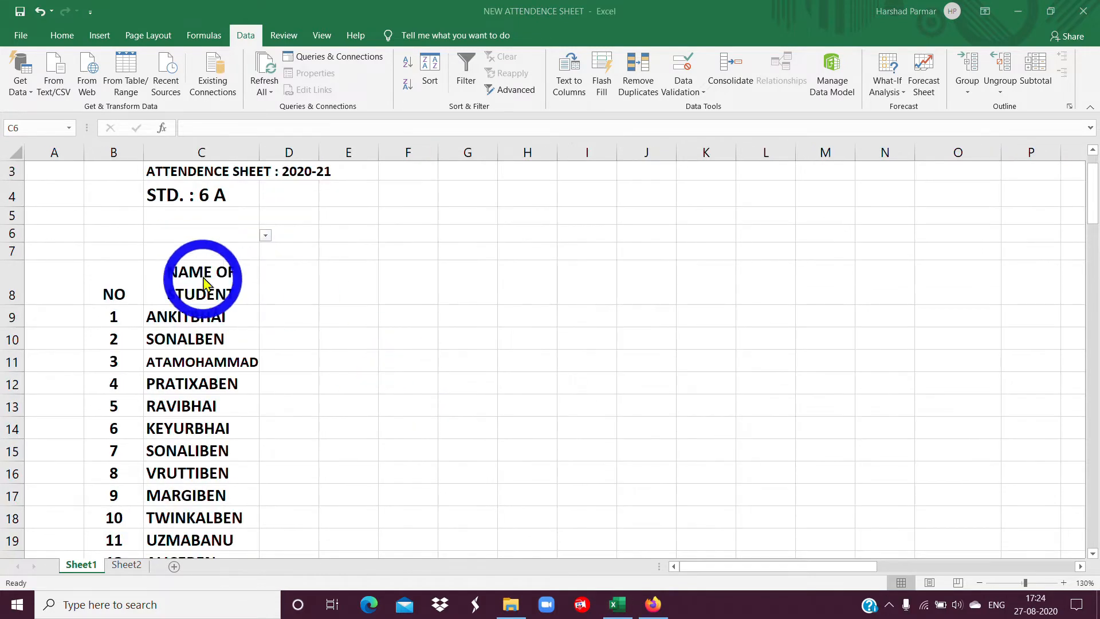
{"action": "left_click", "coordinate": [263, 234]}
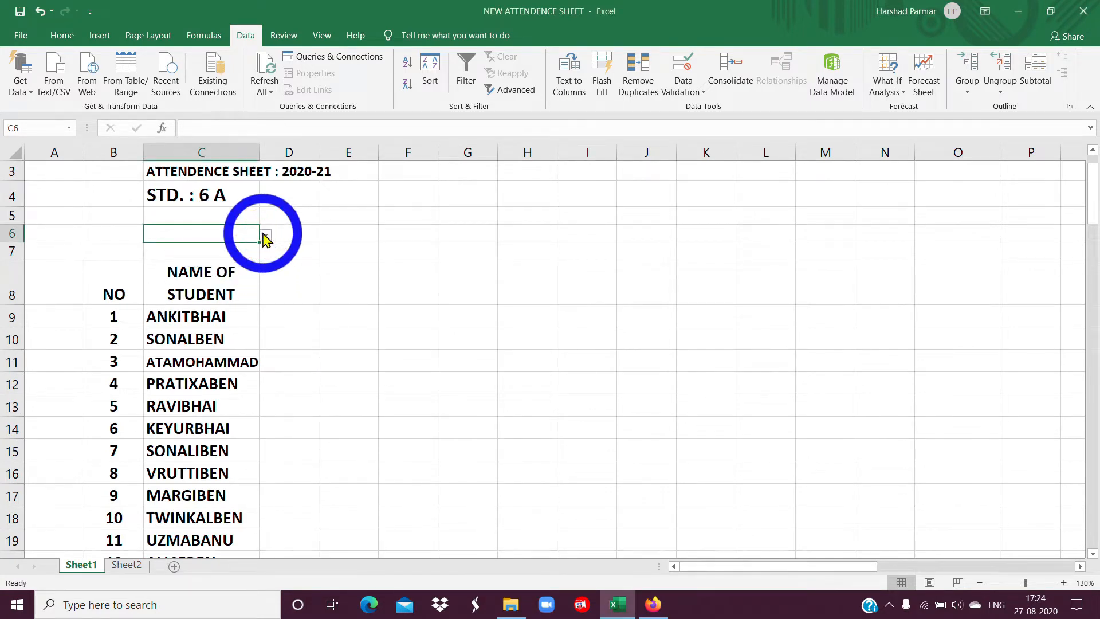
{"action": "left_click", "coordinate": [266, 234]}
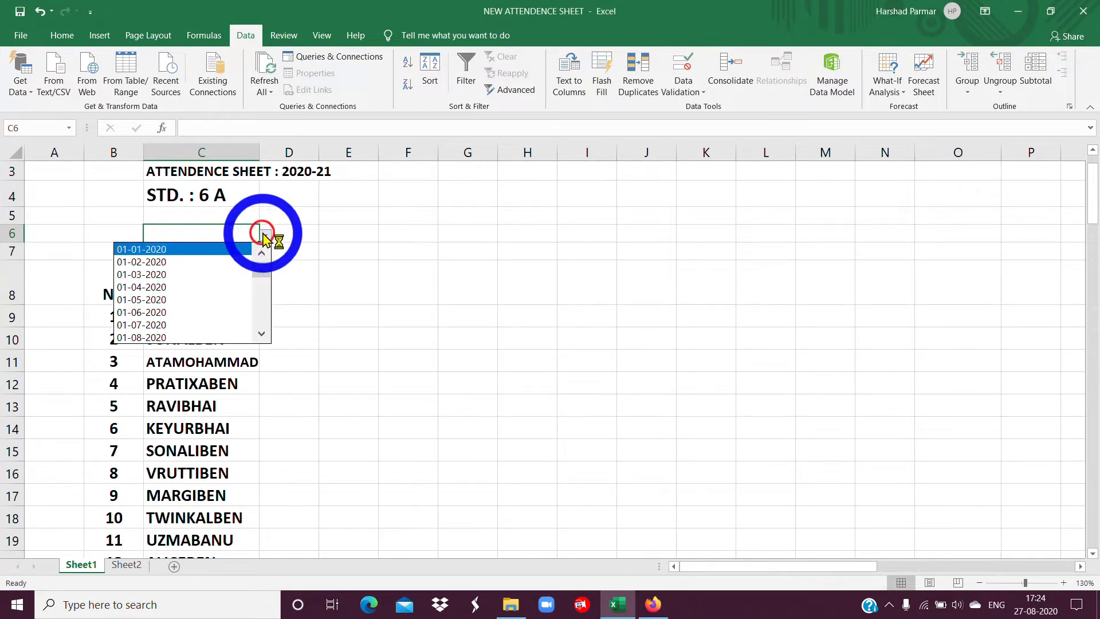
{"action": "left_click", "coordinate": [150, 314]}
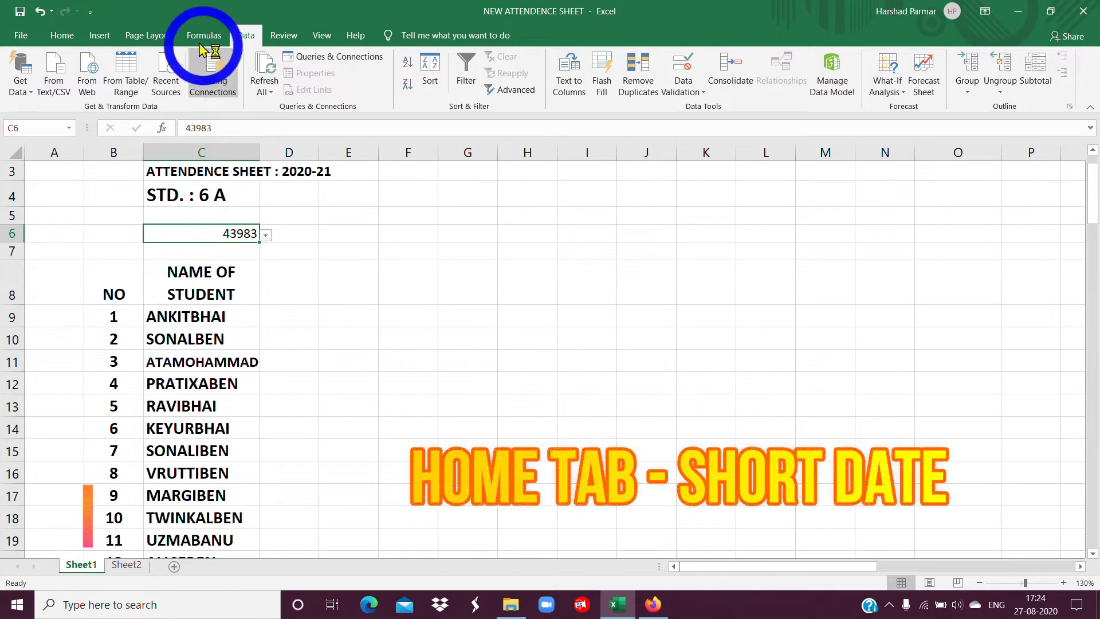
Format the date value in cell C6 as Short Date.
{"action": "left_click", "coordinate": [60, 37]}
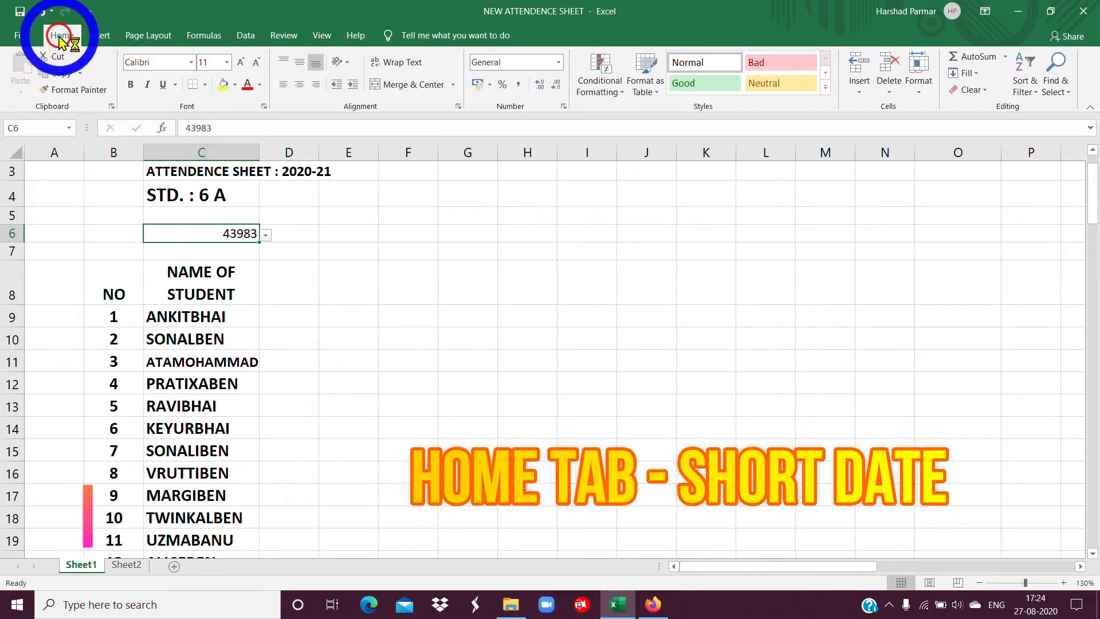
{"action": "left_click", "coordinate": [558, 63]}
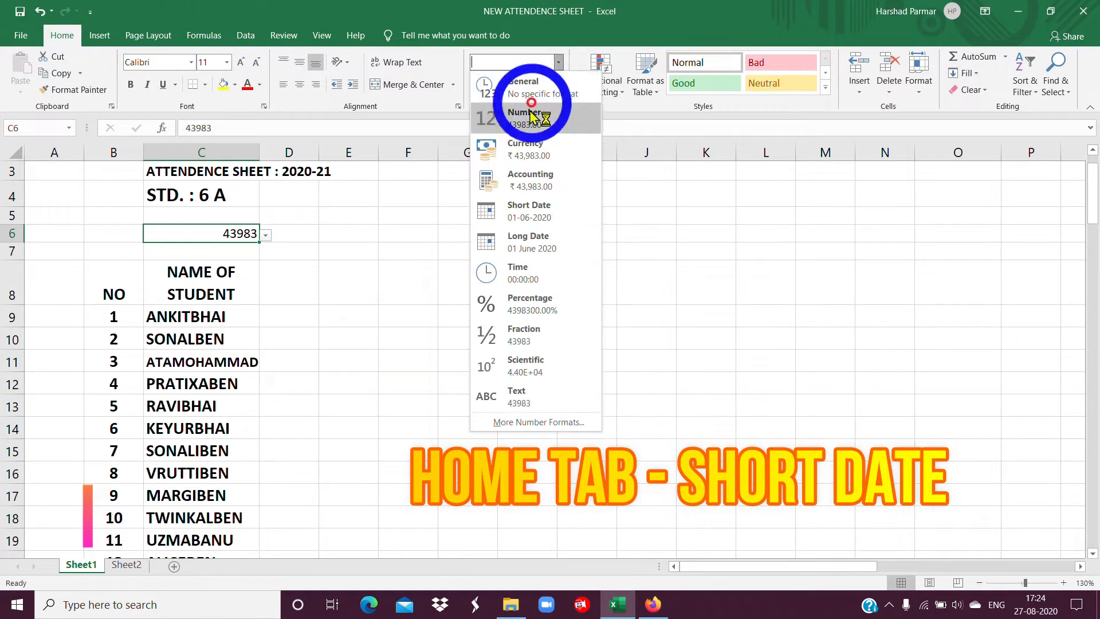
{"action": "left_click", "coordinate": [532, 218]}
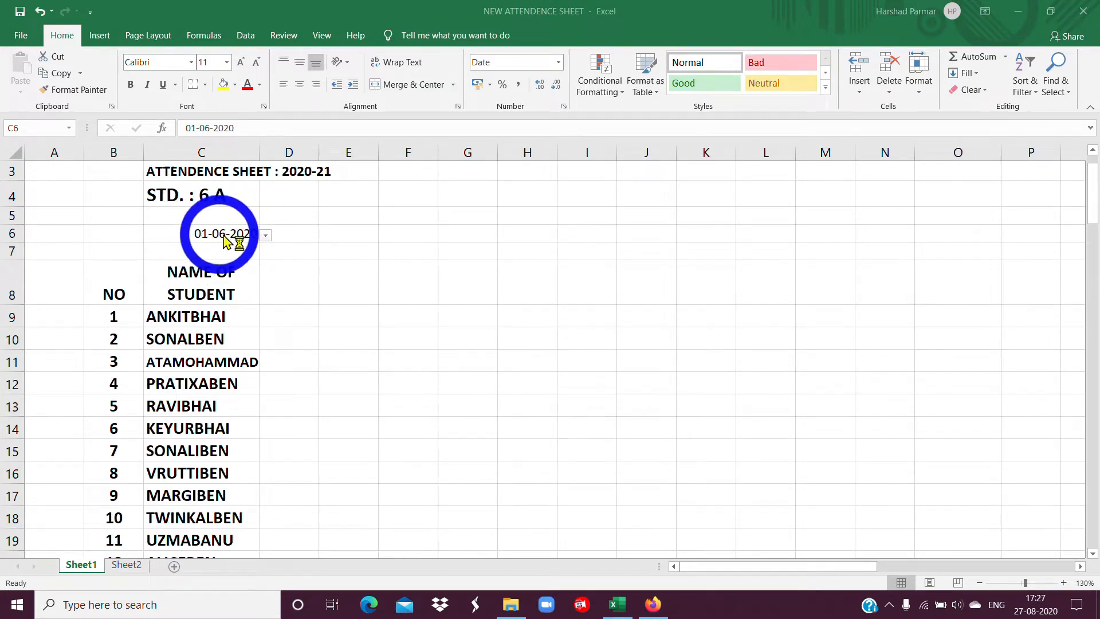
Apply the custom number format MMM to cell C6 to display only the month.
{"action": "left_click", "coordinate": [564, 107]}
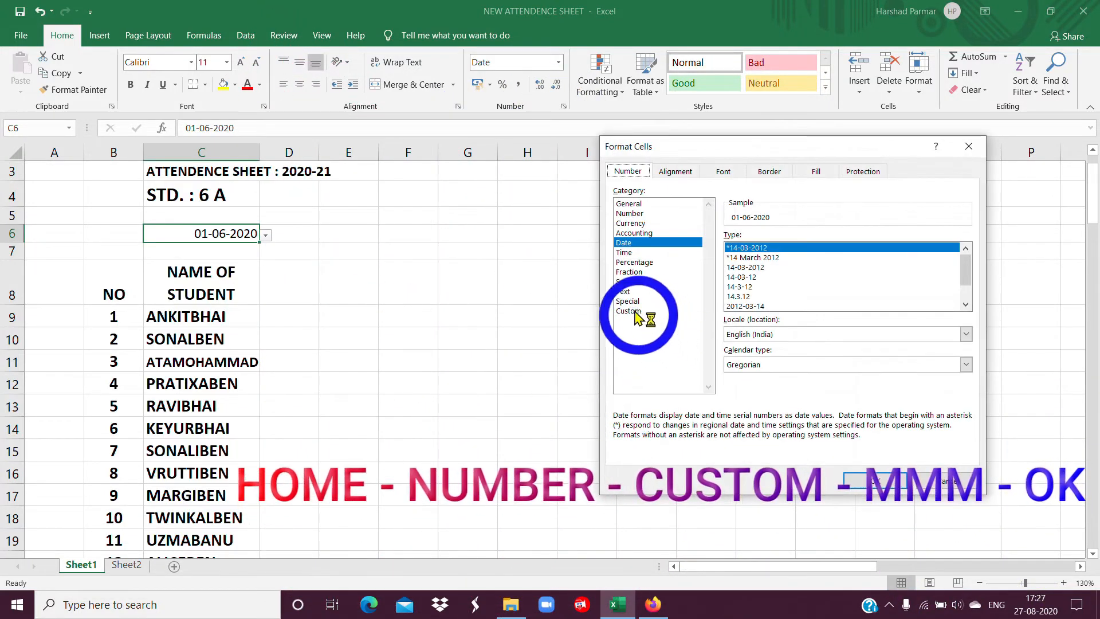
{"action": "left_click", "coordinate": [635, 314]}
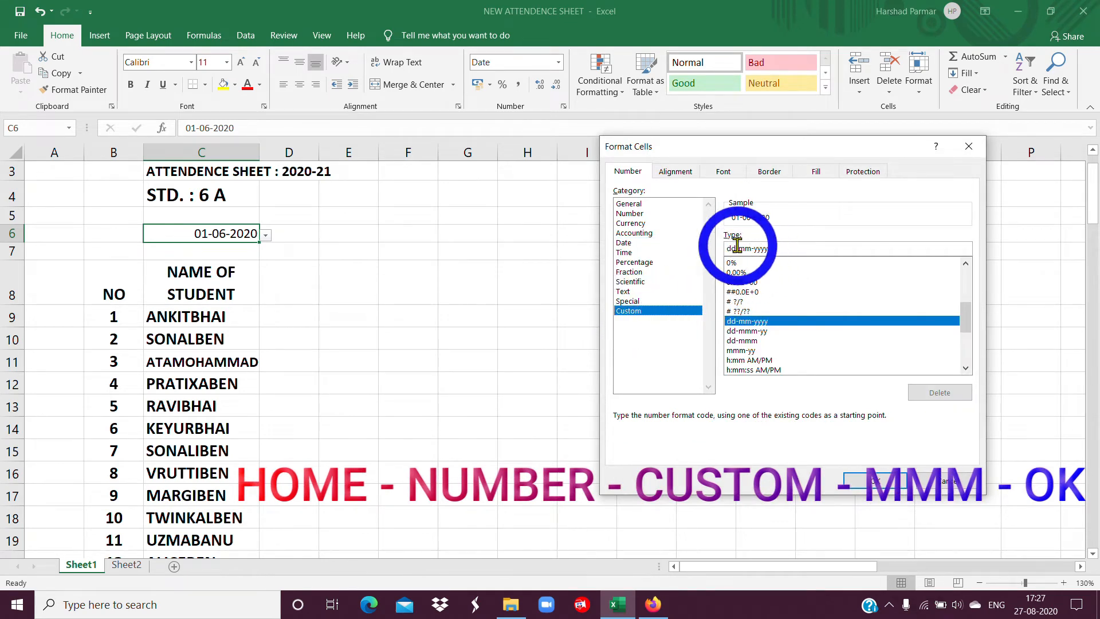
{"action": "left_click_drag", "start_coordinate": [771, 247], "coordinate": [700, 250]}
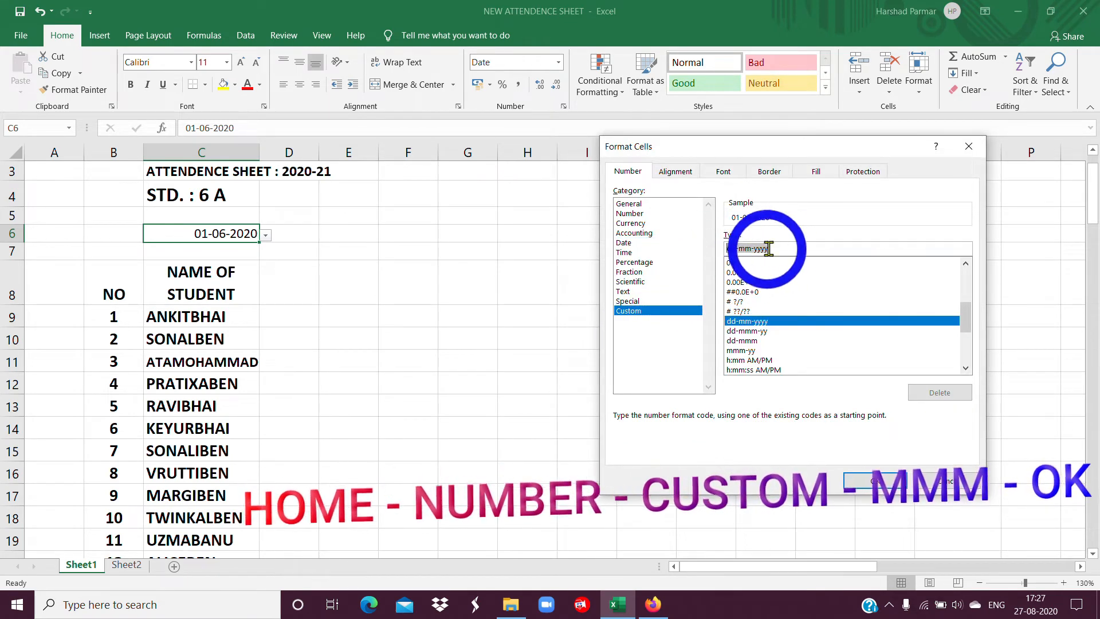
{"action": "type", "text": "MMM"}
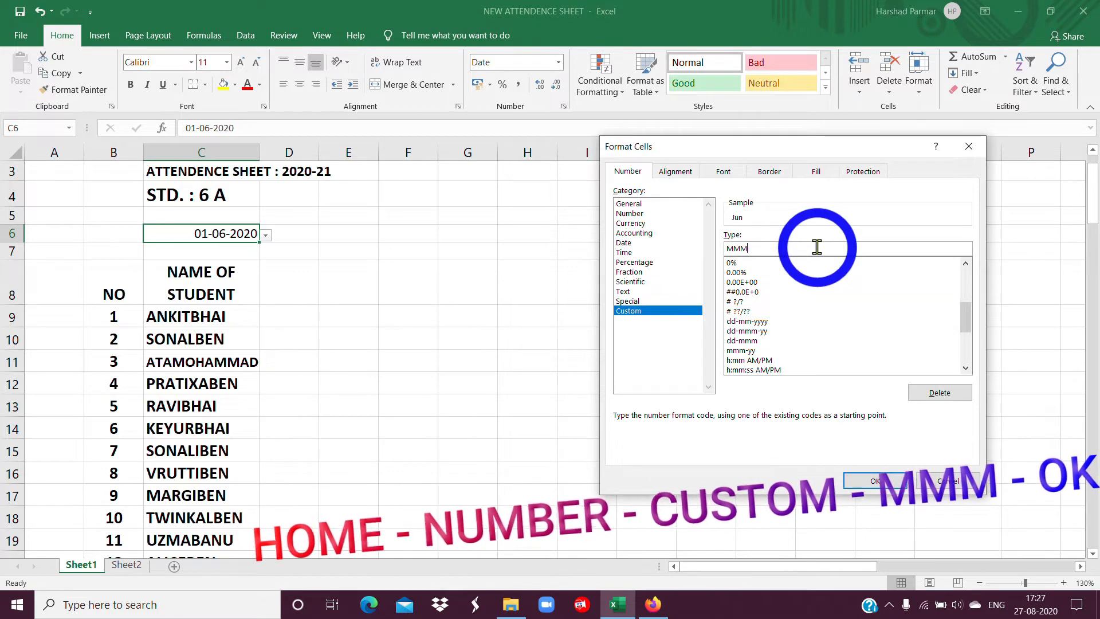
{"action": "left_click", "coordinate": [855, 482]}
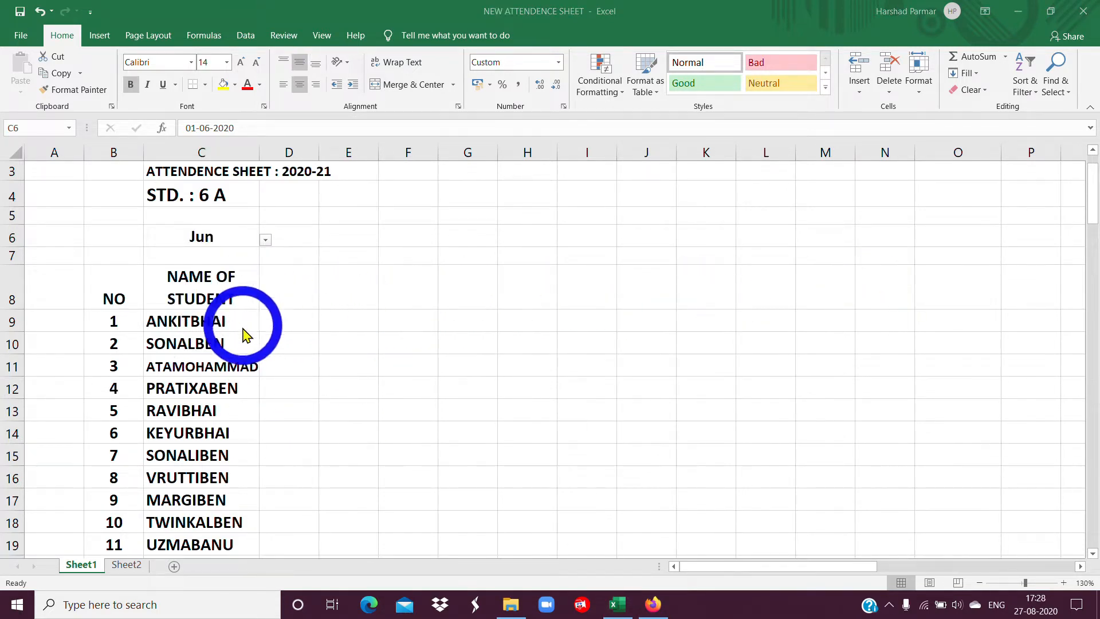
Enter the formula =C6 in cell D8, beside the student name header.
{"action": "left_click", "coordinate": [279, 294]}
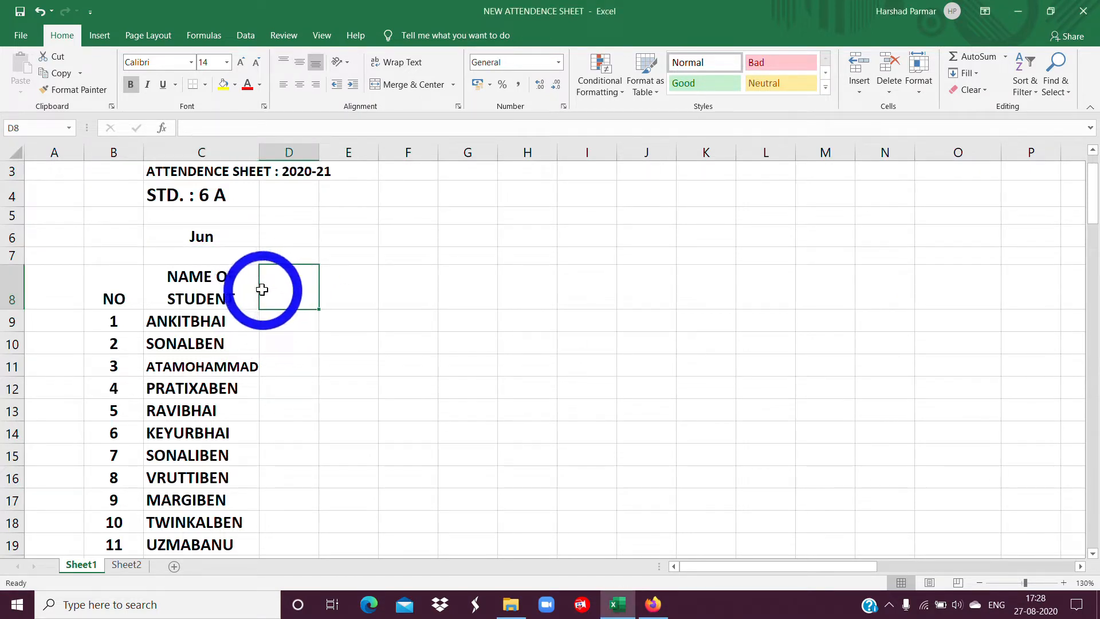
{"action": "type", "text": "="}
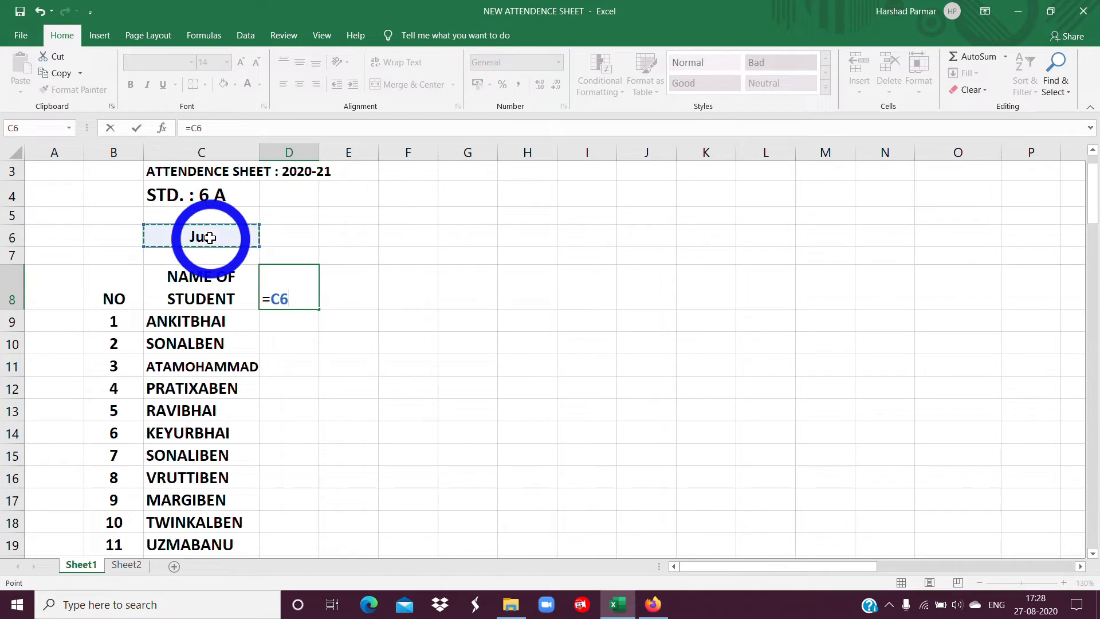
{"action": "key", "text": "Return"}
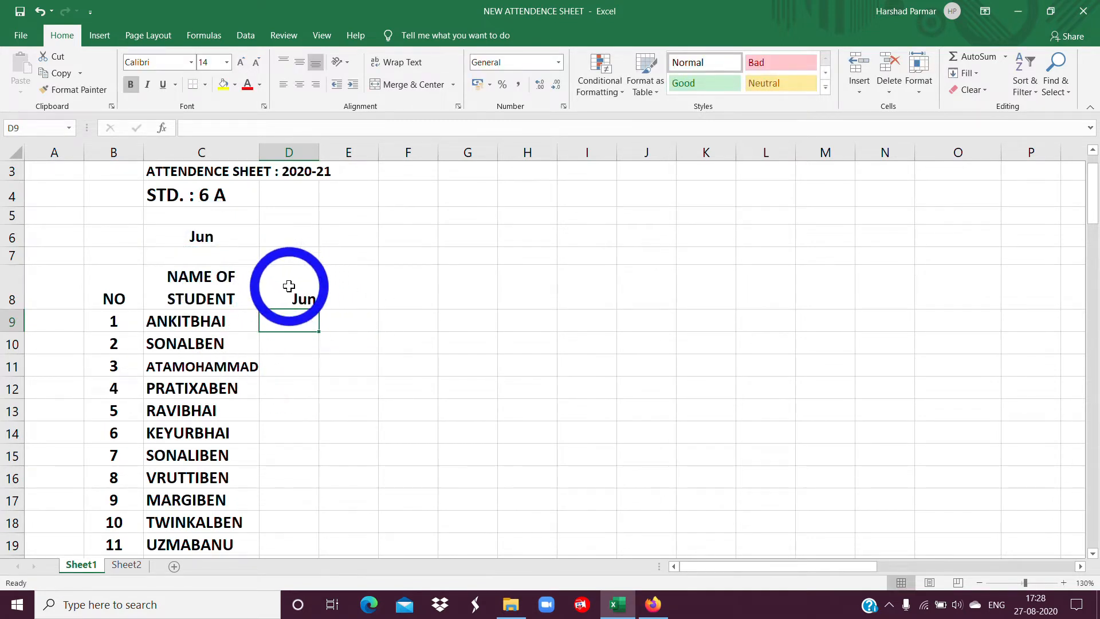
Apply the custom number format DD to cell D8 to display only the day.
{"action": "left_click", "coordinate": [289, 286]}
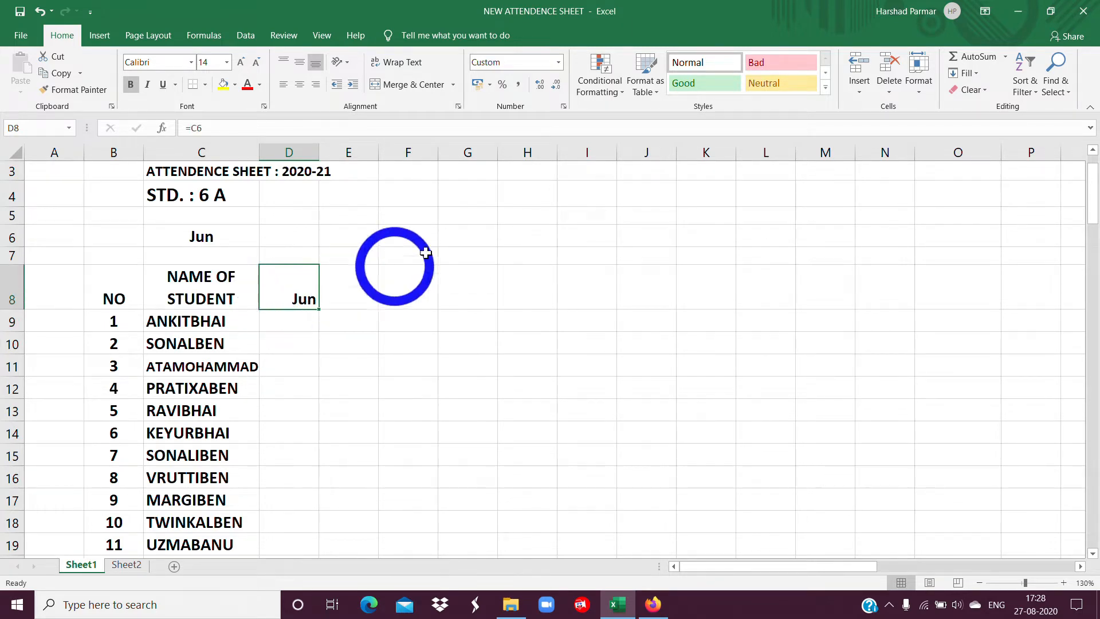
{"action": "left_click", "coordinate": [564, 106]}
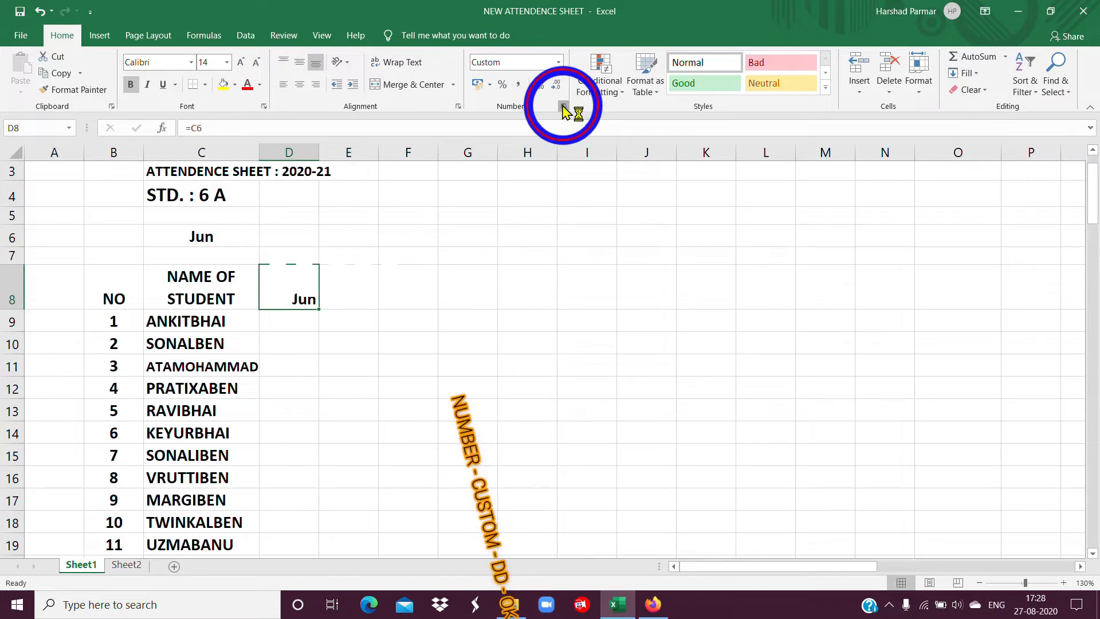
{"action": "left_click", "coordinate": [724, 248]}
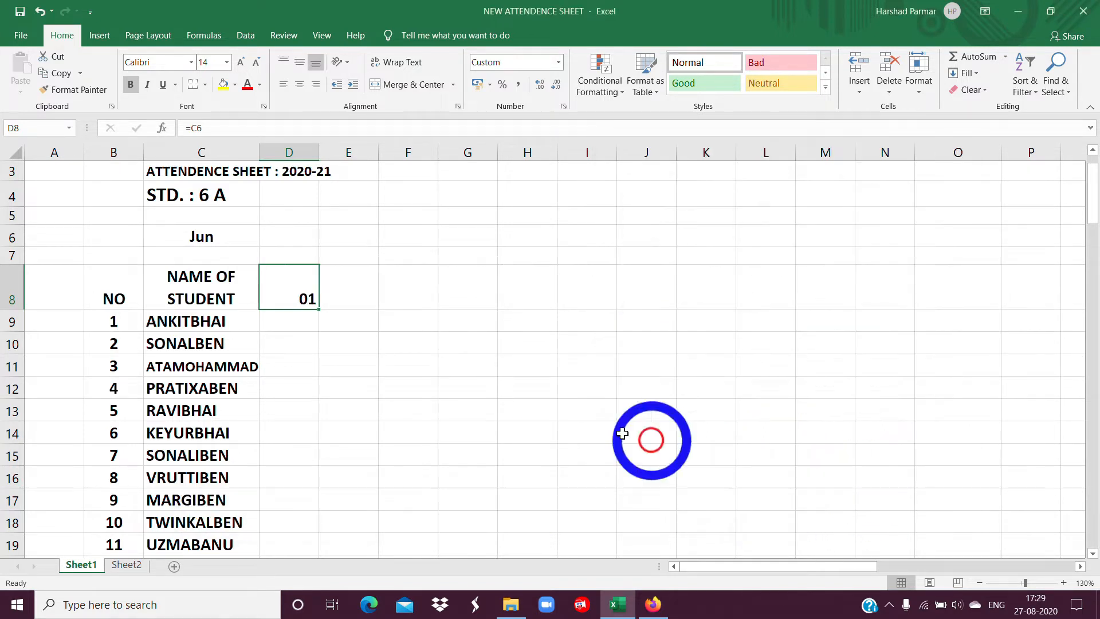
{"action": "left_click", "coordinate": [866, 483]}
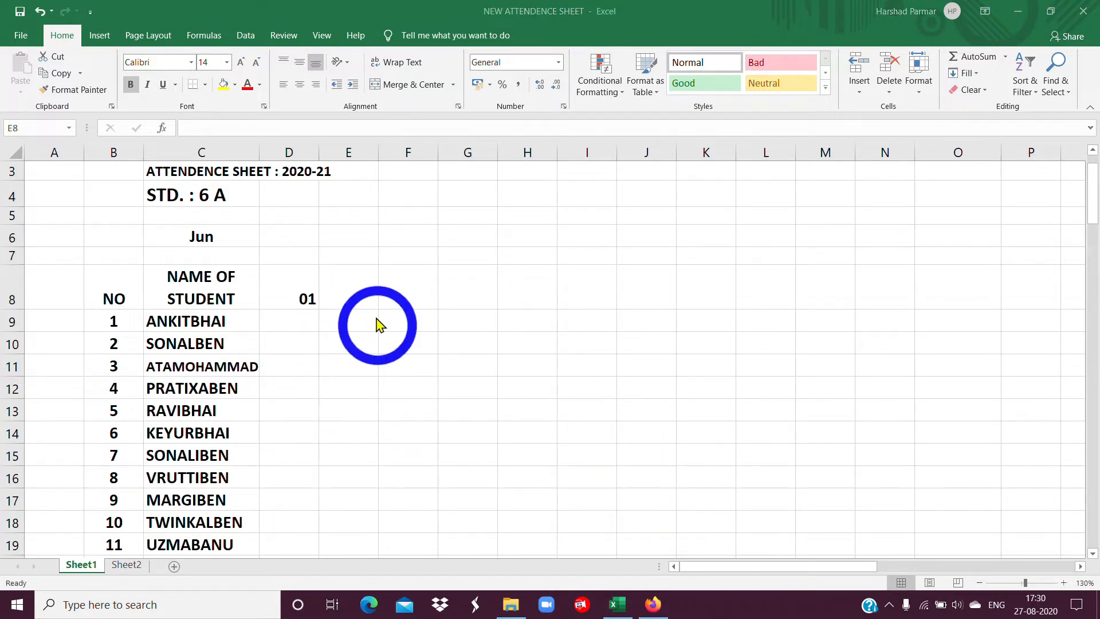
Enter the formula =D8+1 in cell E8 to produce the next day header.
{"action": "left_click", "coordinate": [346, 298]}
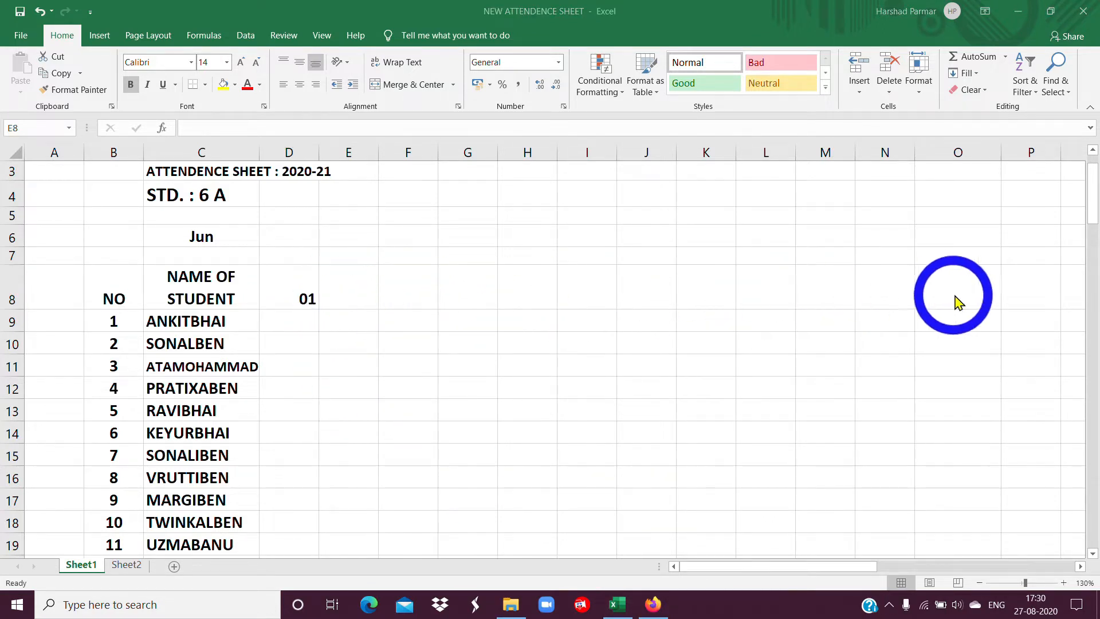
{"action": "left_click", "coordinate": [343, 294]}
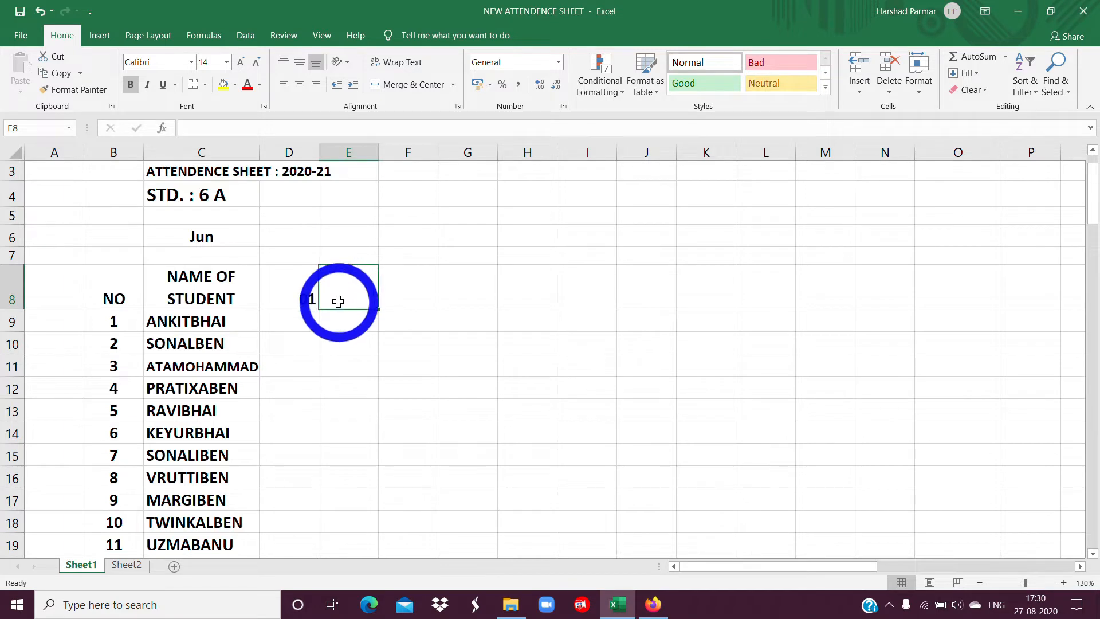
{"action": "type", "text": "="}
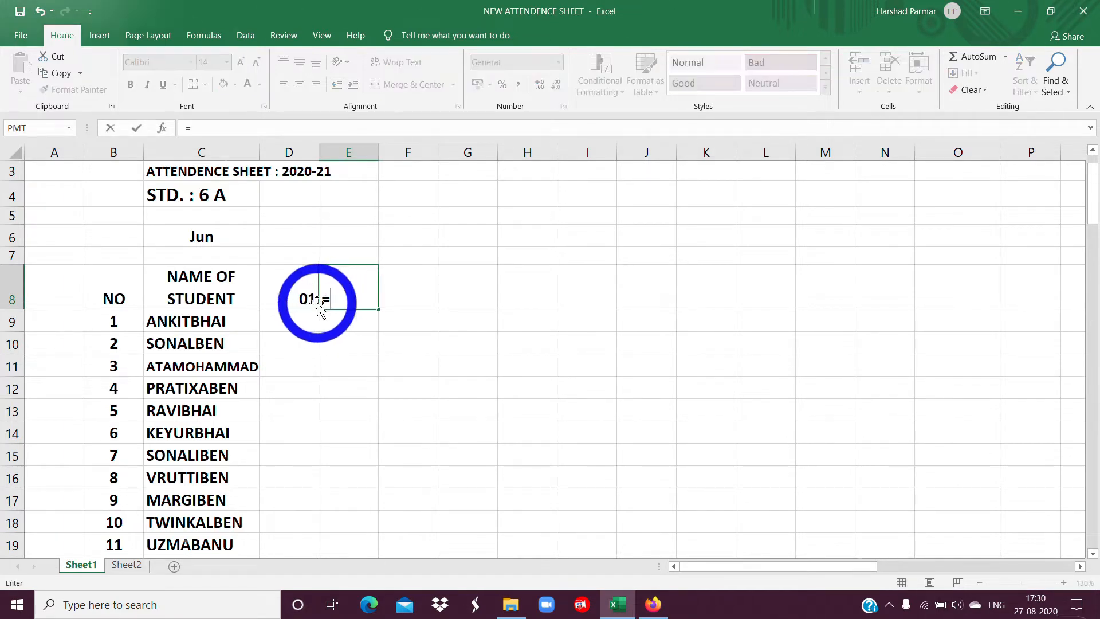
{"action": "left_click", "coordinate": [286, 297]}
{"action": "type", "text": "+"}
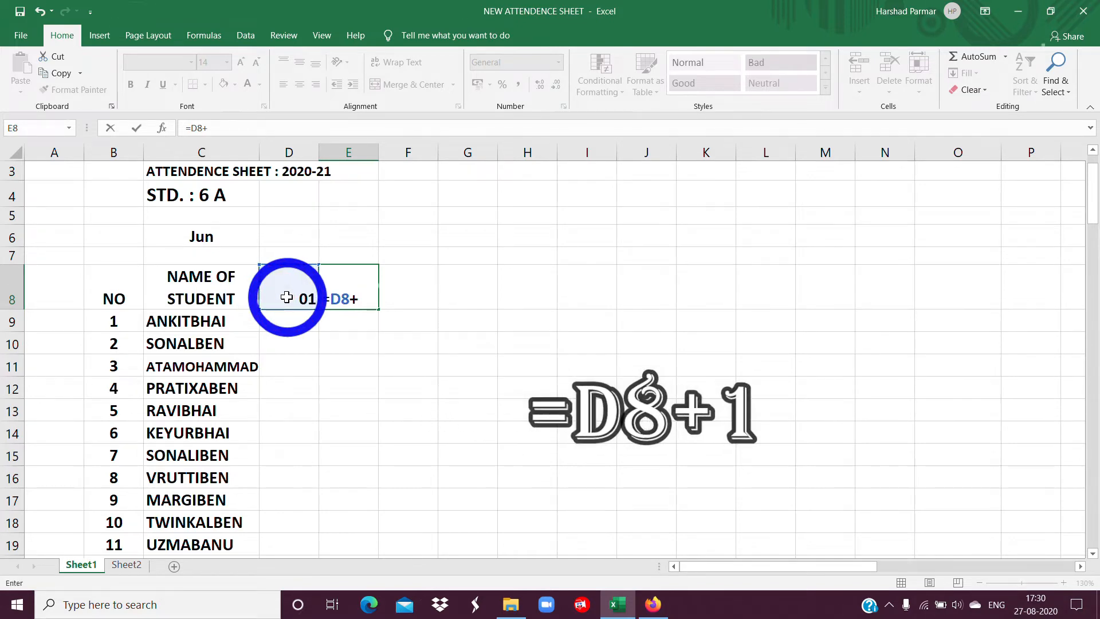
{"action": "type", "text": "1"}
{"action": "key", "text": "Return"}
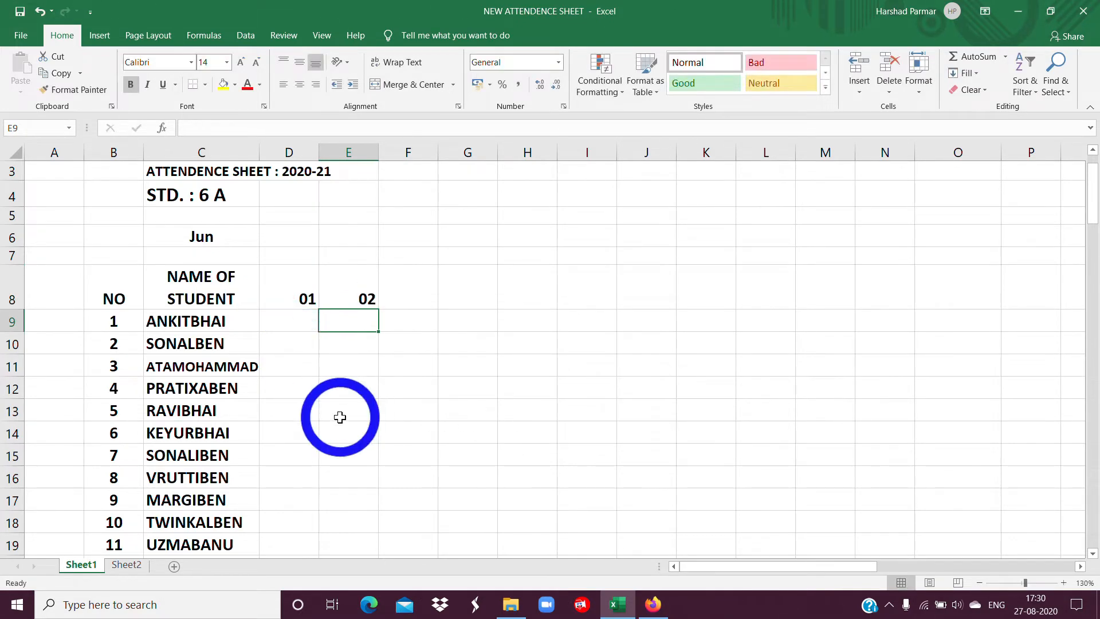
Fill the E8 formula across row 8 through AH8, and clear the surplus day in AH8.
{"action": "left_click", "coordinate": [362, 299]}
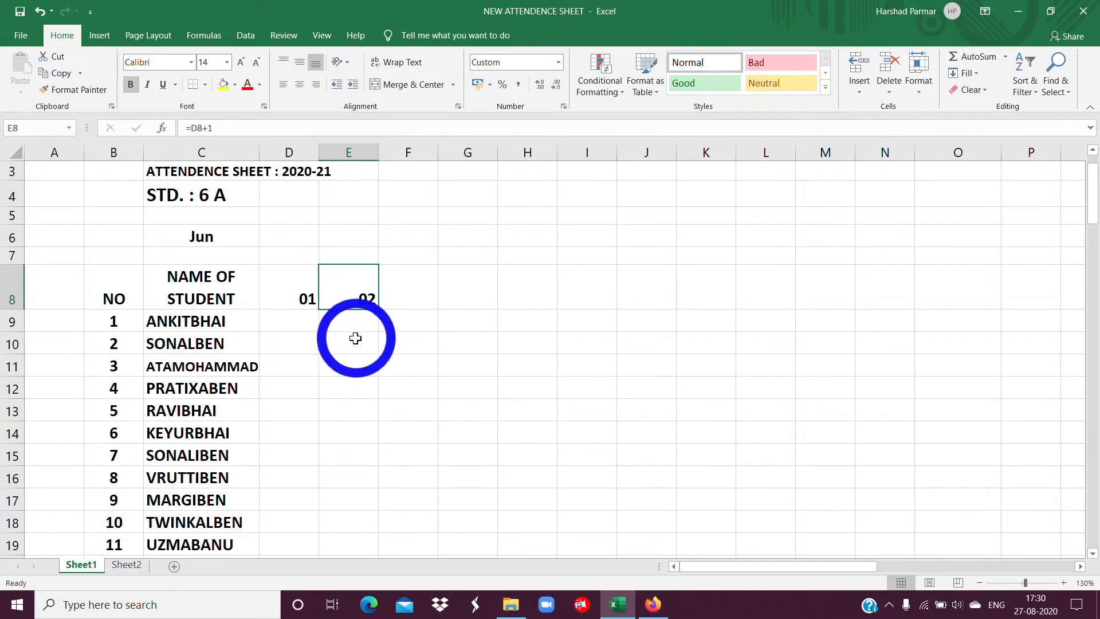
{"action": "left_click_drag", "start_coordinate": [378, 310], "coordinate": [974, 355]}
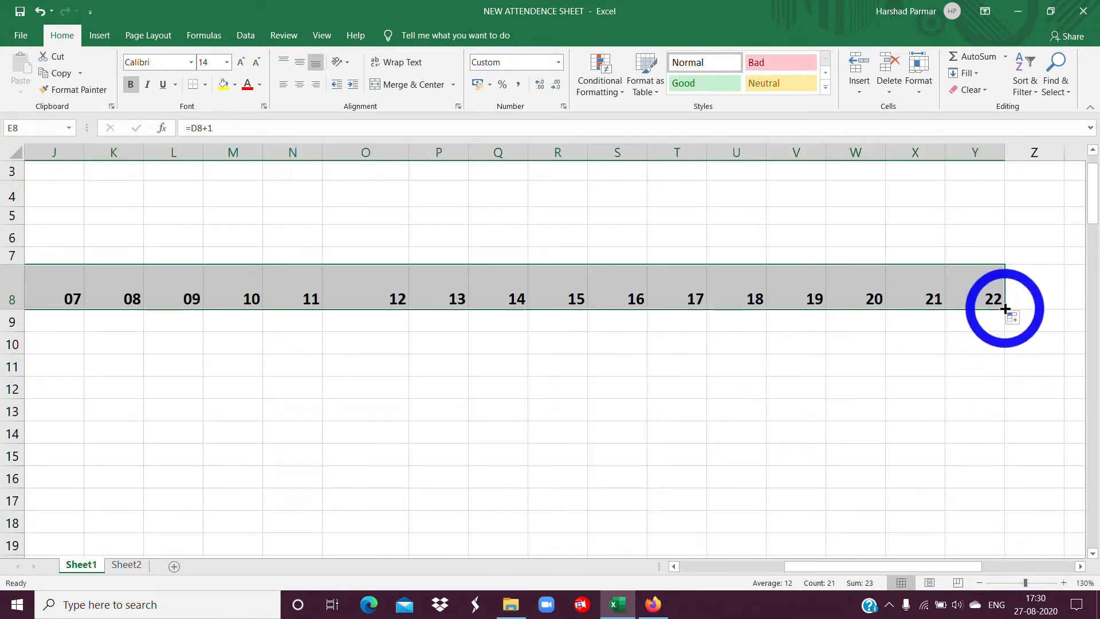
{"action": "left_click_drag", "start_coordinate": [1006, 310], "coordinate": [751, 470]}
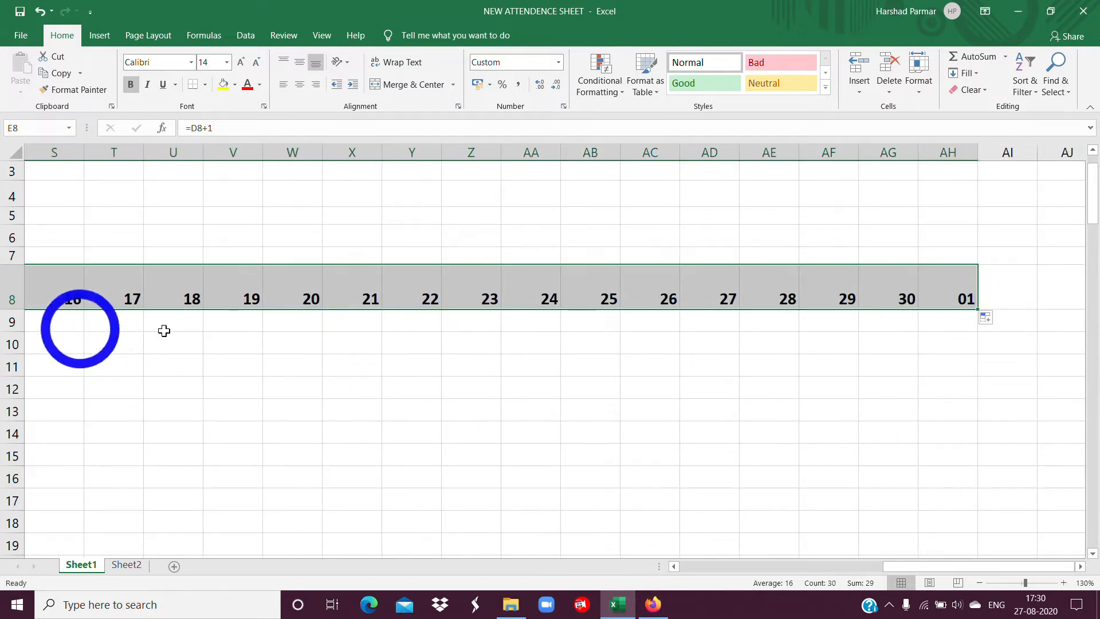
{"action": "left_click", "coordinate": [953, 297]}
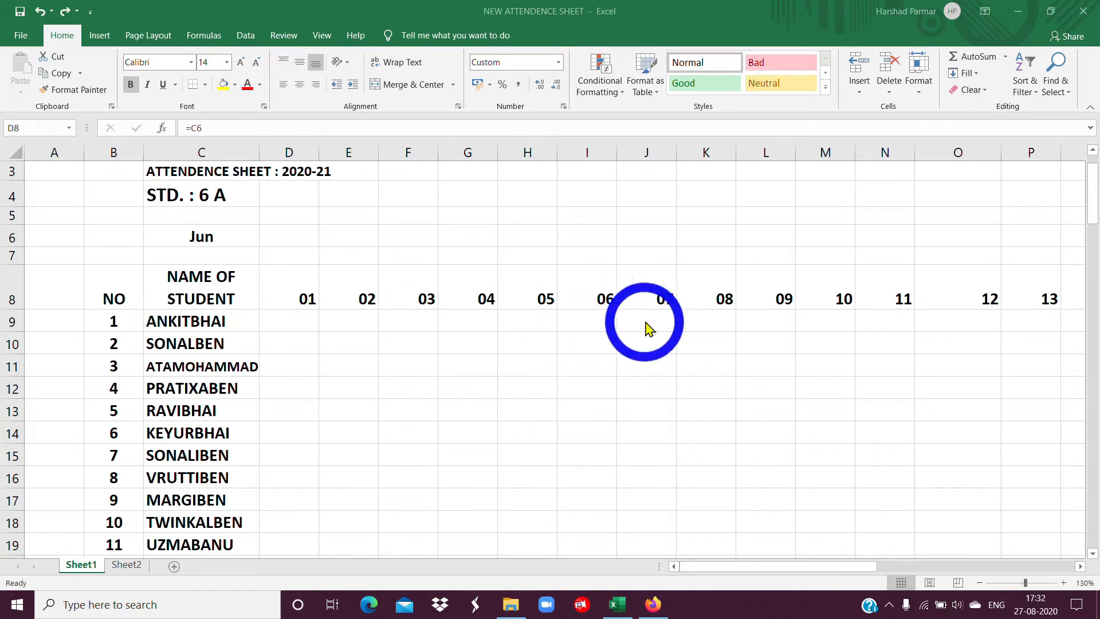
AutoFit the widths of day columns D through AG to their contents.
{"action": "left_click", "coordinate": [280, 153]}
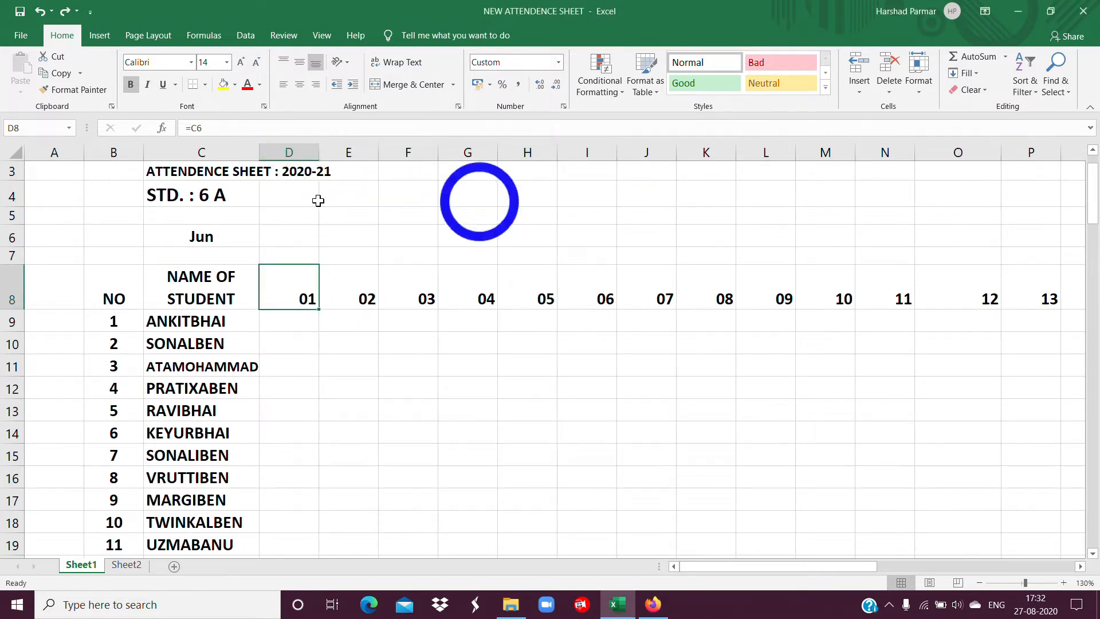
{"action": "left_click_drag", "start_coordinate": [283, 152], "coordinate": [892, 166]}
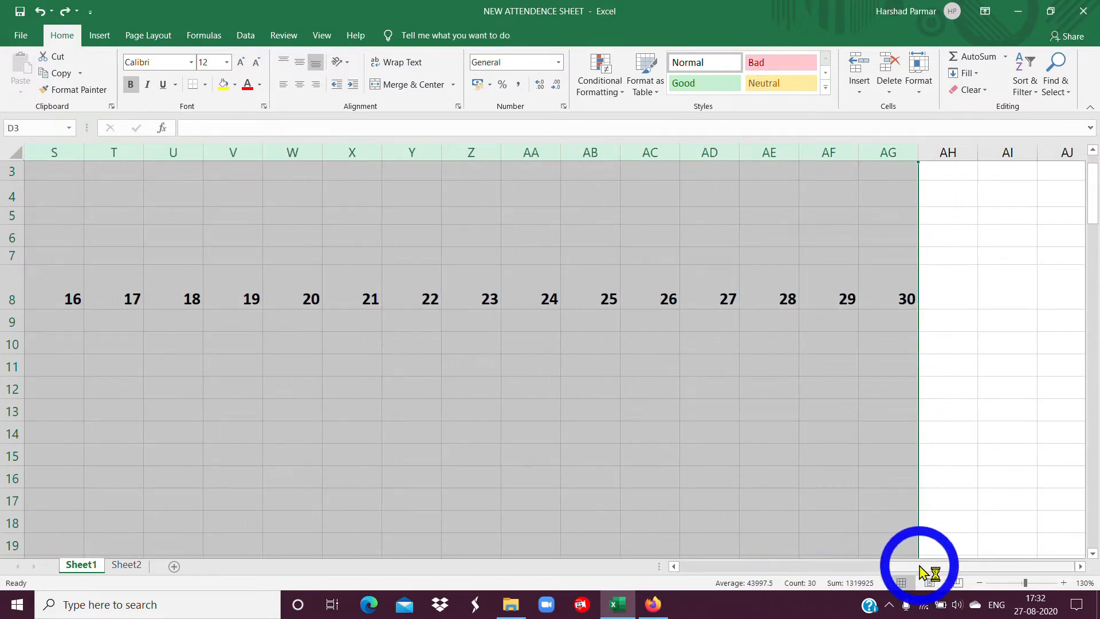
{"action": "left_click_drag", "start_coordinate": [922, 572], "coordinate": [696, 582]}
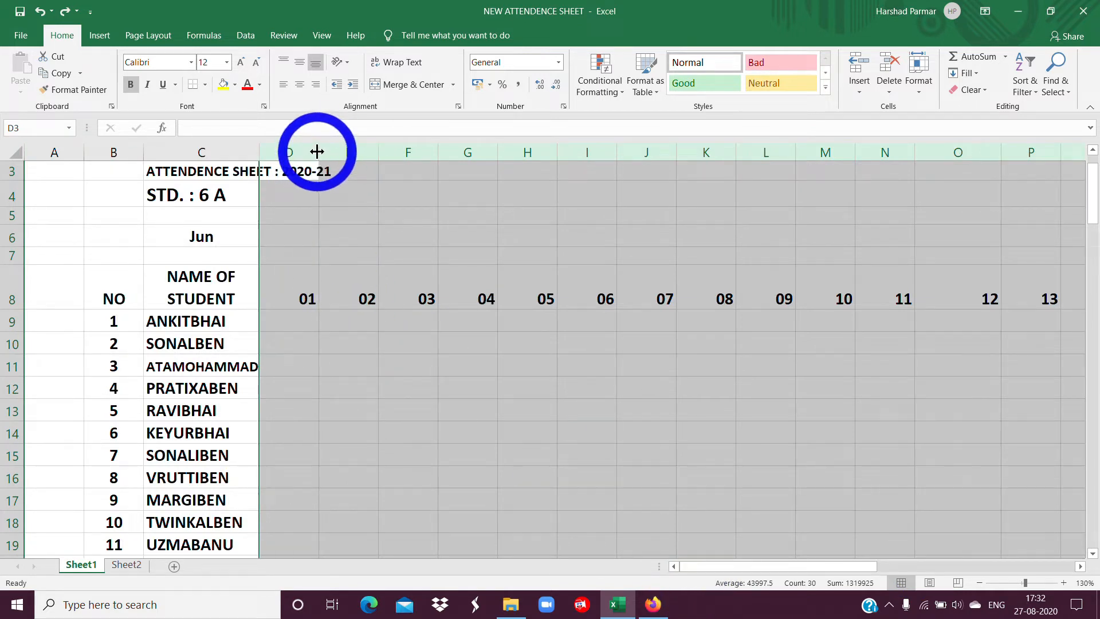
{"action": "double_click", "coordinate": [317, 151]}
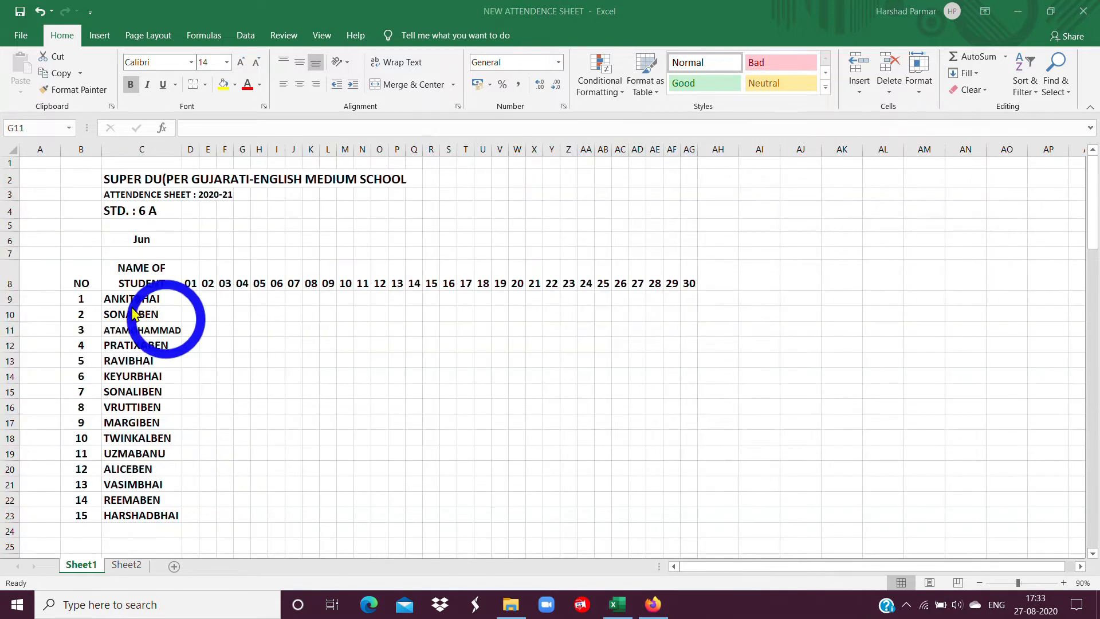
Apply all borders to the attendance table range B8:AG23.
{"action": "left_click", "coordinate": [81, 290]}
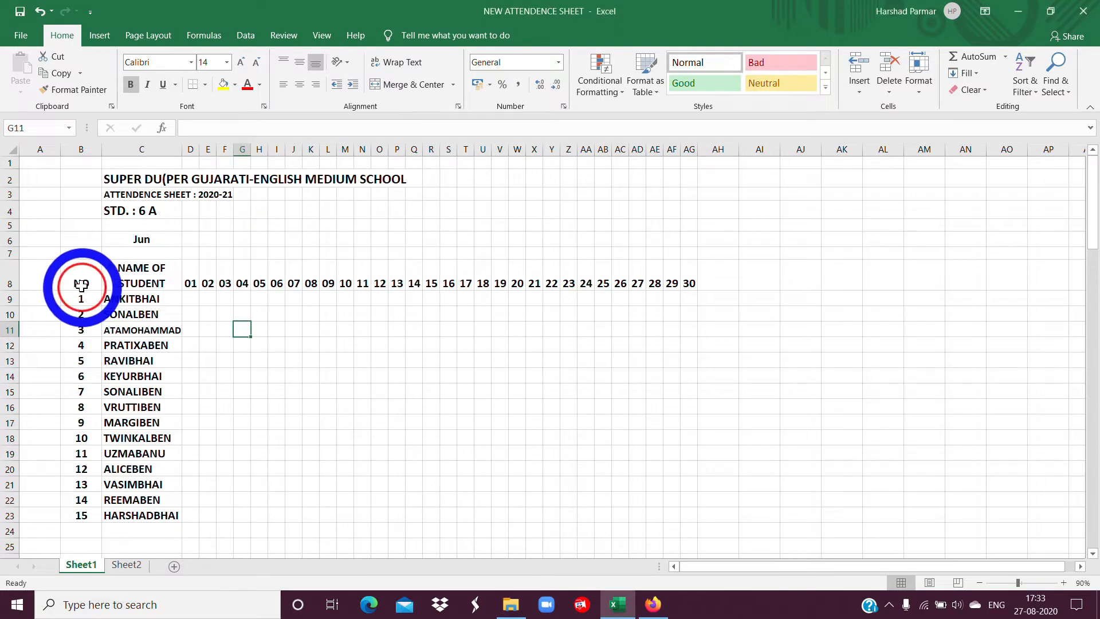
{"action": "left_click", "coordinate": [86, 286]}
{"action": "left_click_drag", "start_coordinate": [91, 298], "coordinate": [681, 509]}
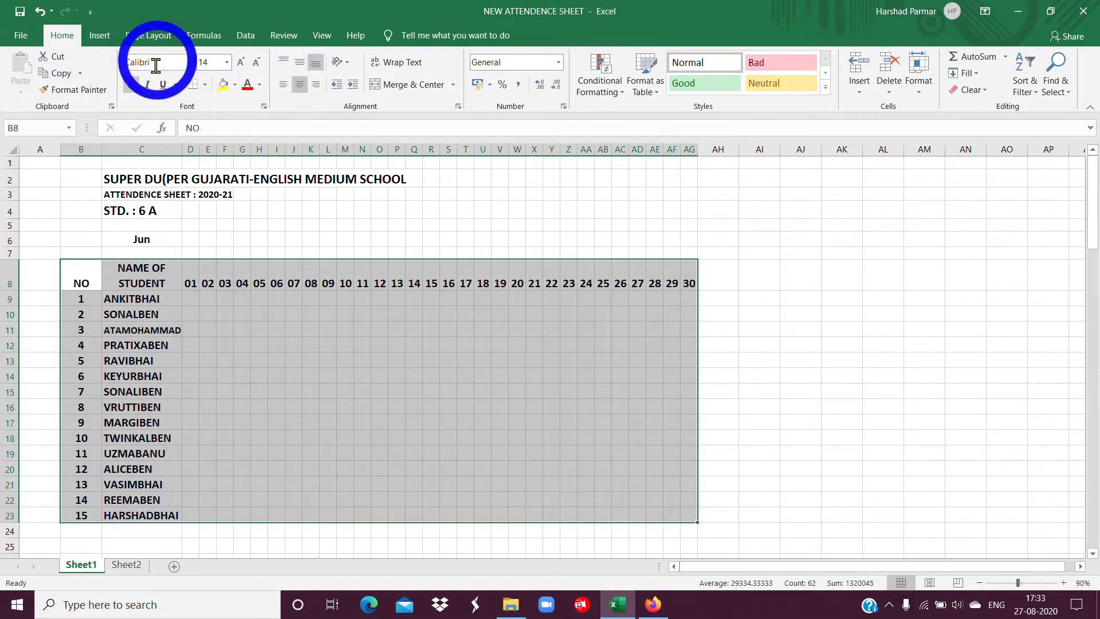
{"action": "left_click", "coordinate": [205, 86]}
{"action": "left_click", "coordinate": [222, 208]}
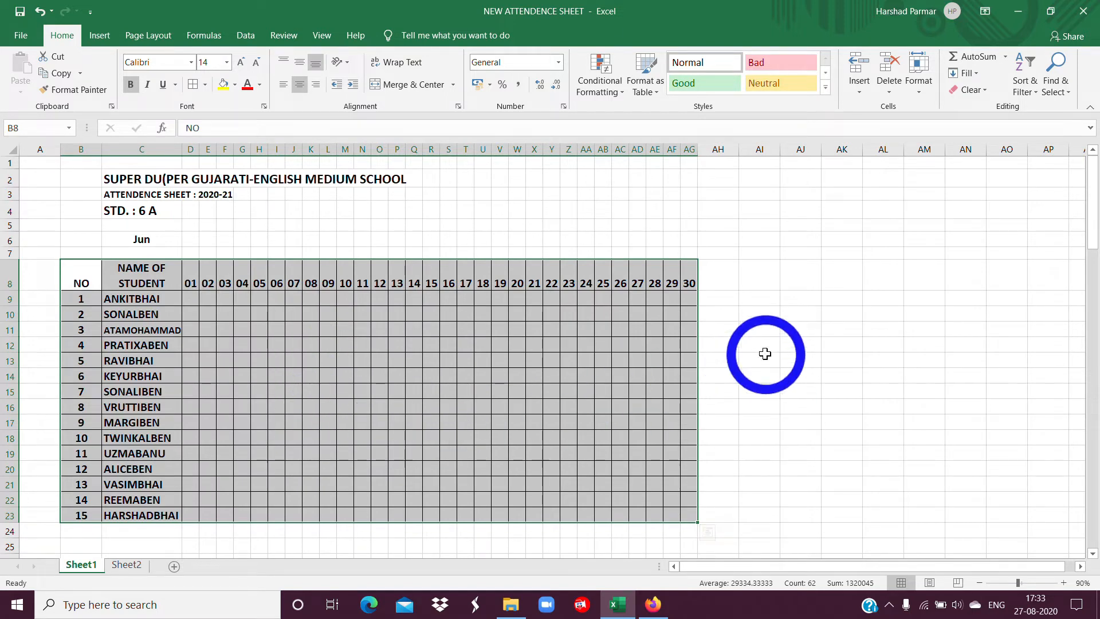
{"action": "left_click", "coordinate": [397, 314]}
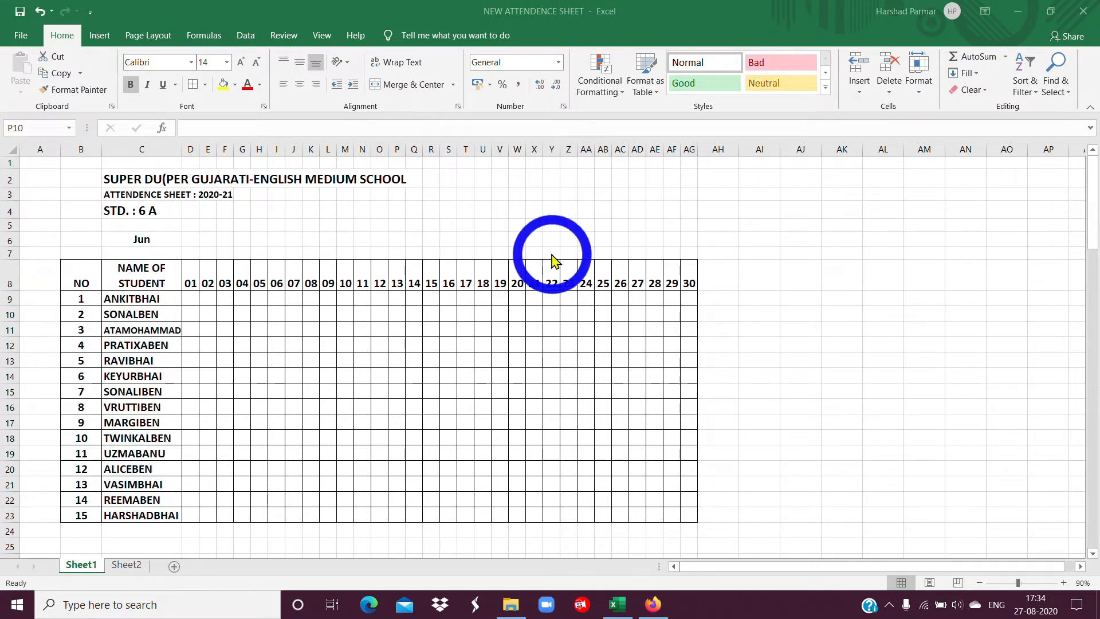
Enter the formula =TEXT(D8,"DDD") in cell D7, above the first day header.
{"action": "left_click", "coordinate": [192, 254]}
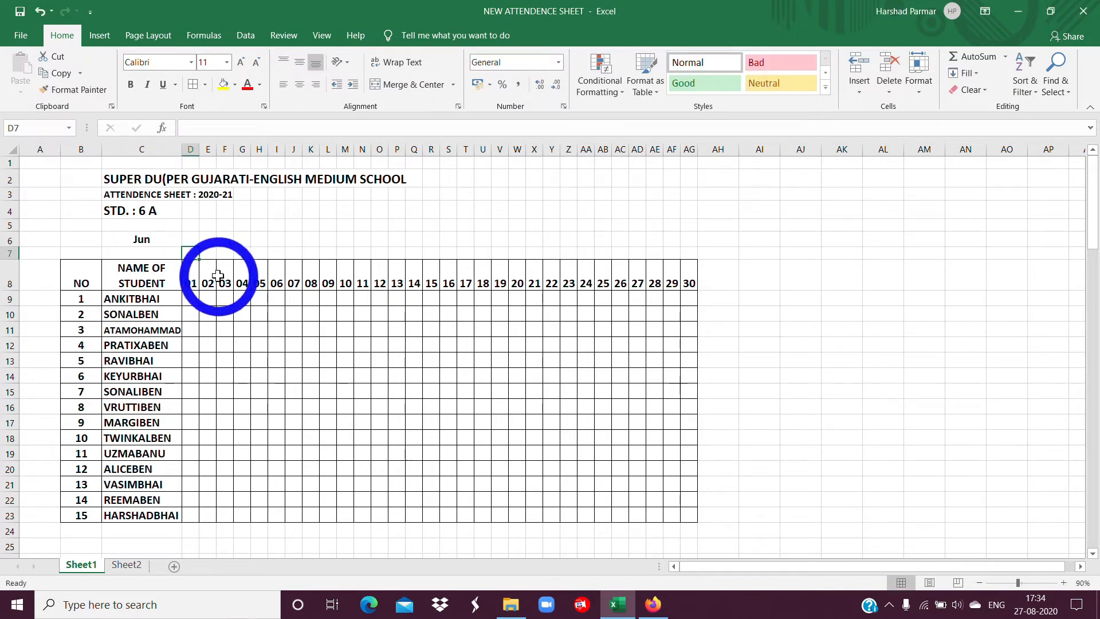
{"action": "type", "text": "=T"}
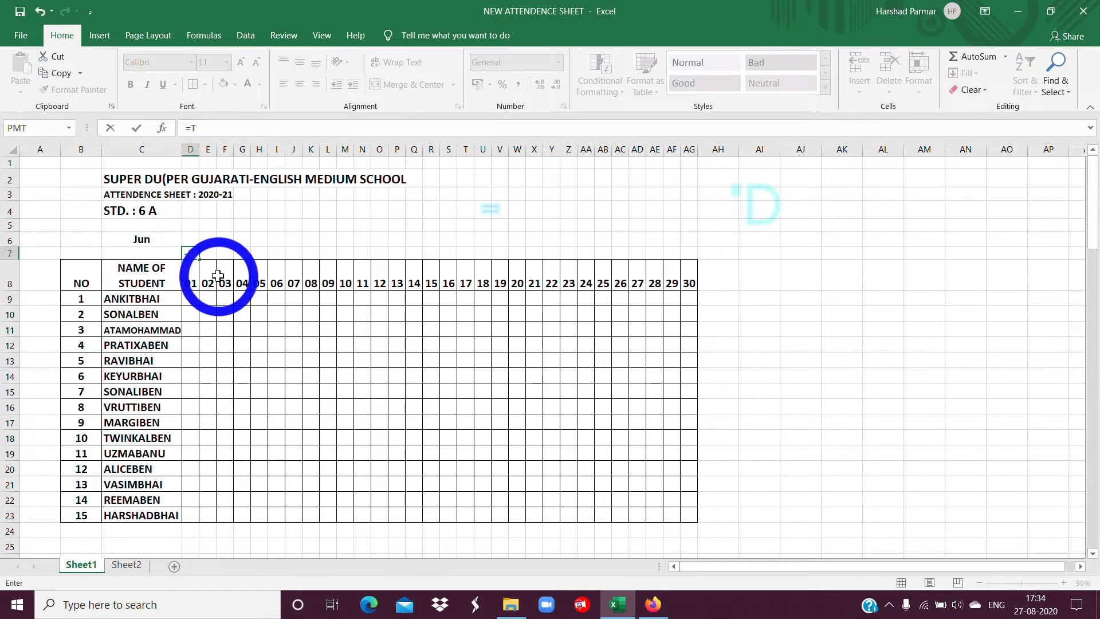
{"action": "type", "text": "EXT"}
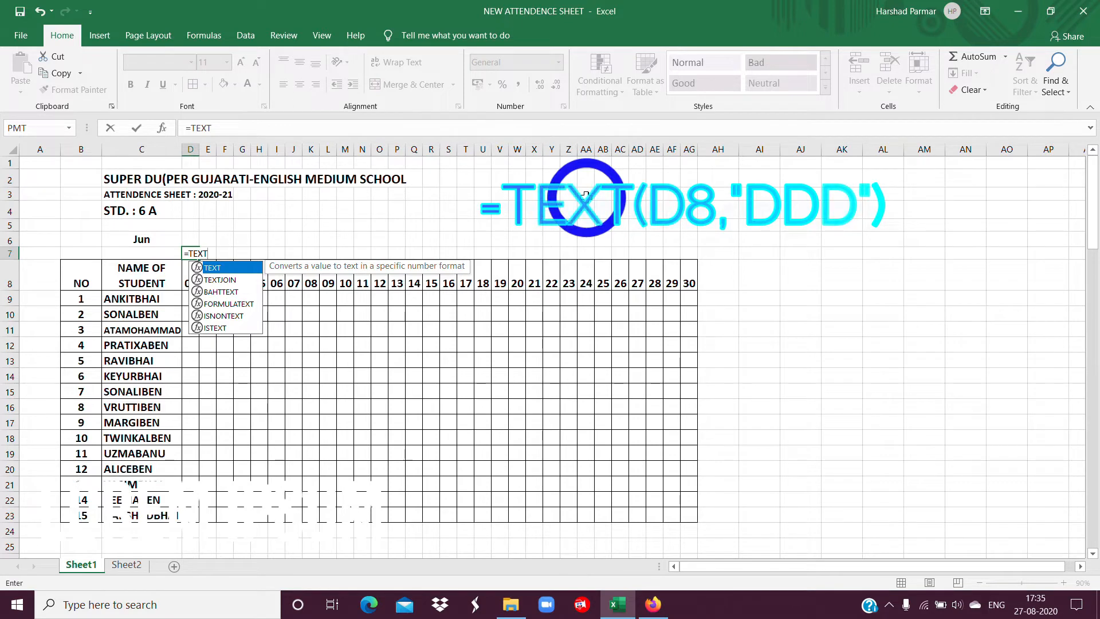
{"action": "type", "text": "("}
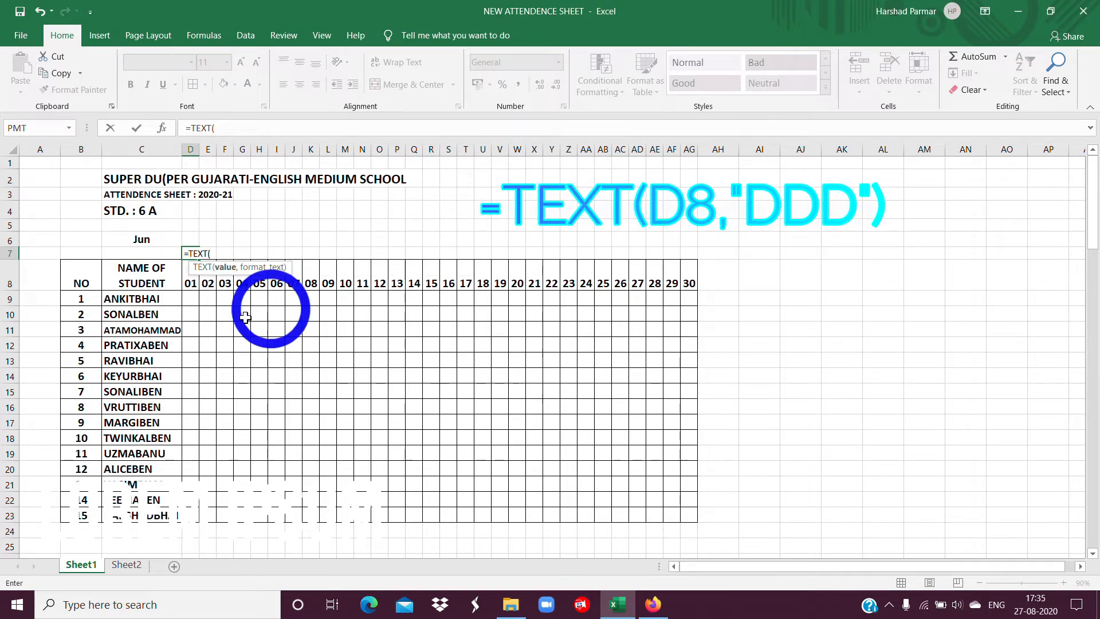
{"action": "left_click", "coordinate": [194, 288]}
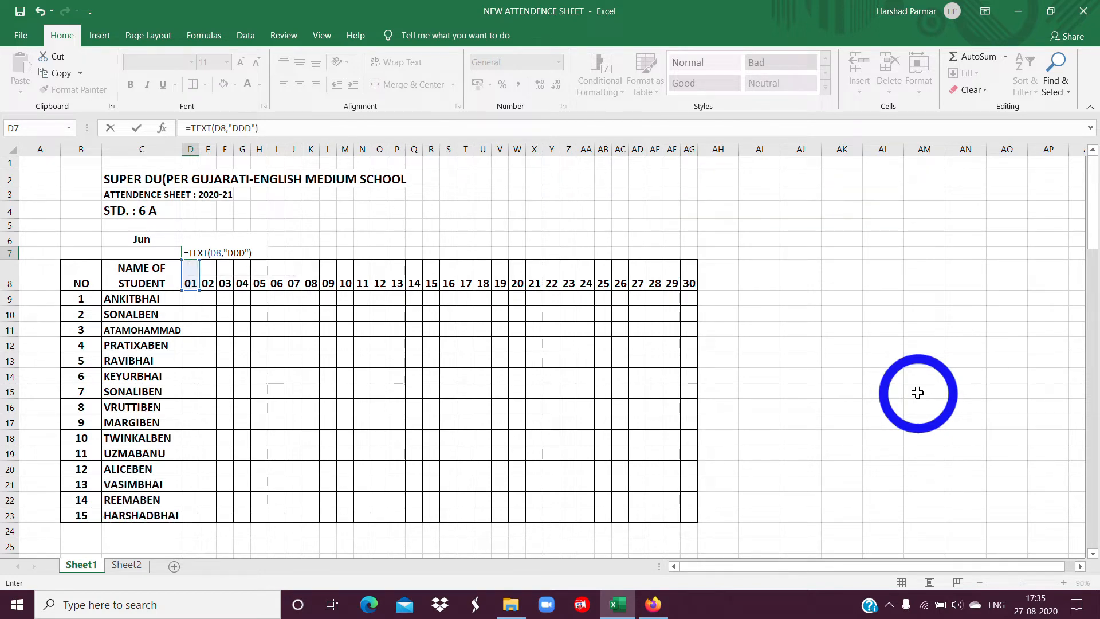
{"action": "key", "text": "Return"}
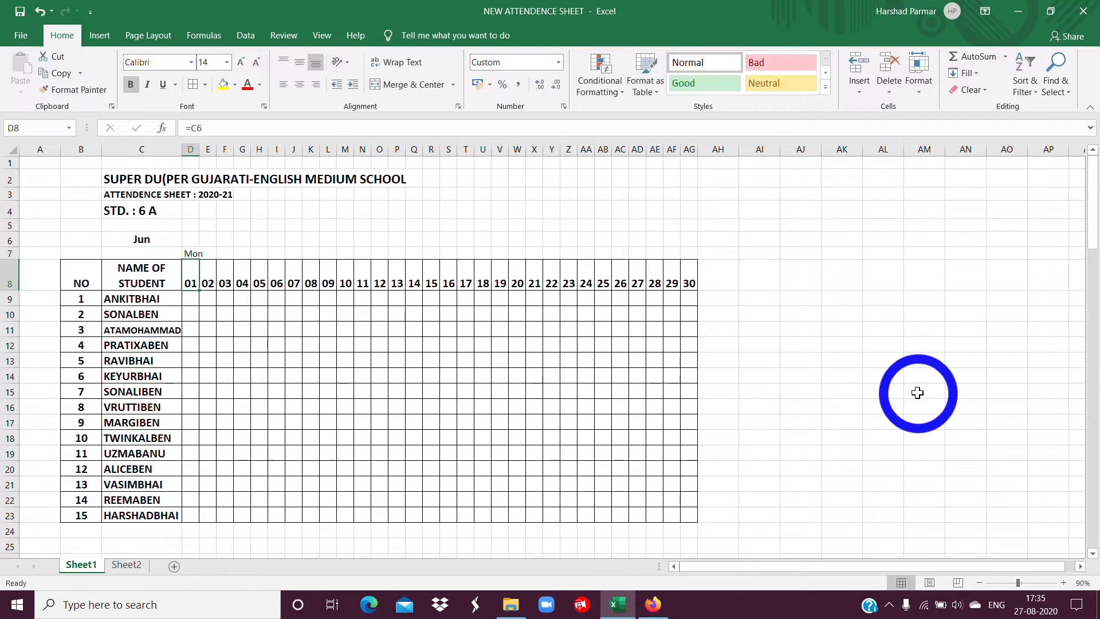
Fill the D7 weekday formula across row 7 to AG7 and apply Rotate Text Up to the weekday names.
{"action": "left_click", "coordinate": [193, 254]}
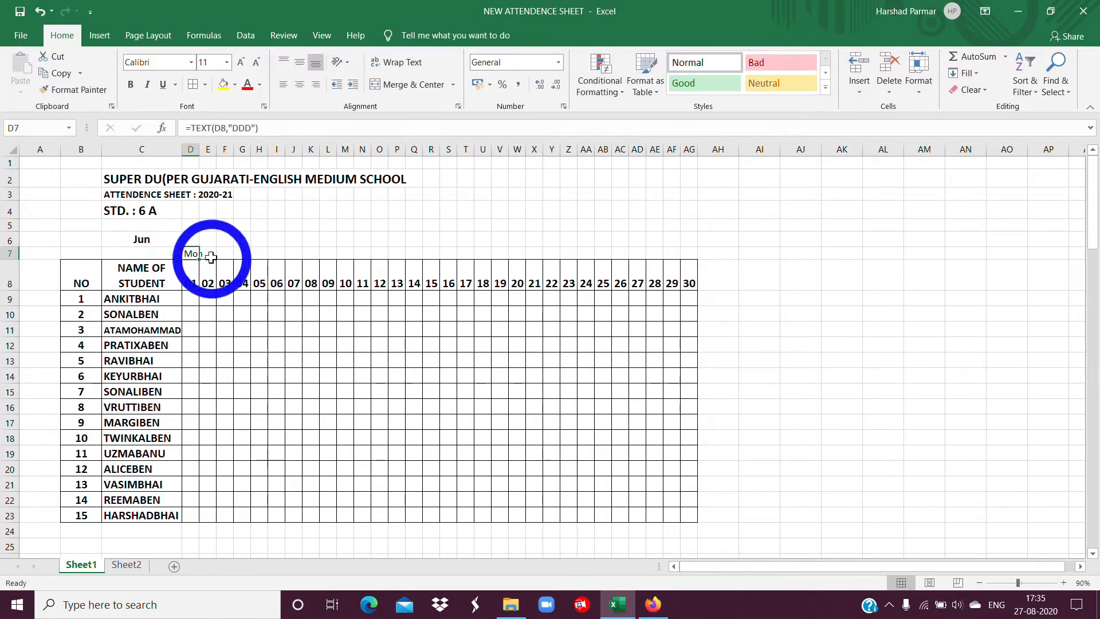
{"action": "left_click_drag", "start_coordinate": [200, 258], "coordinate": [692, 263]}
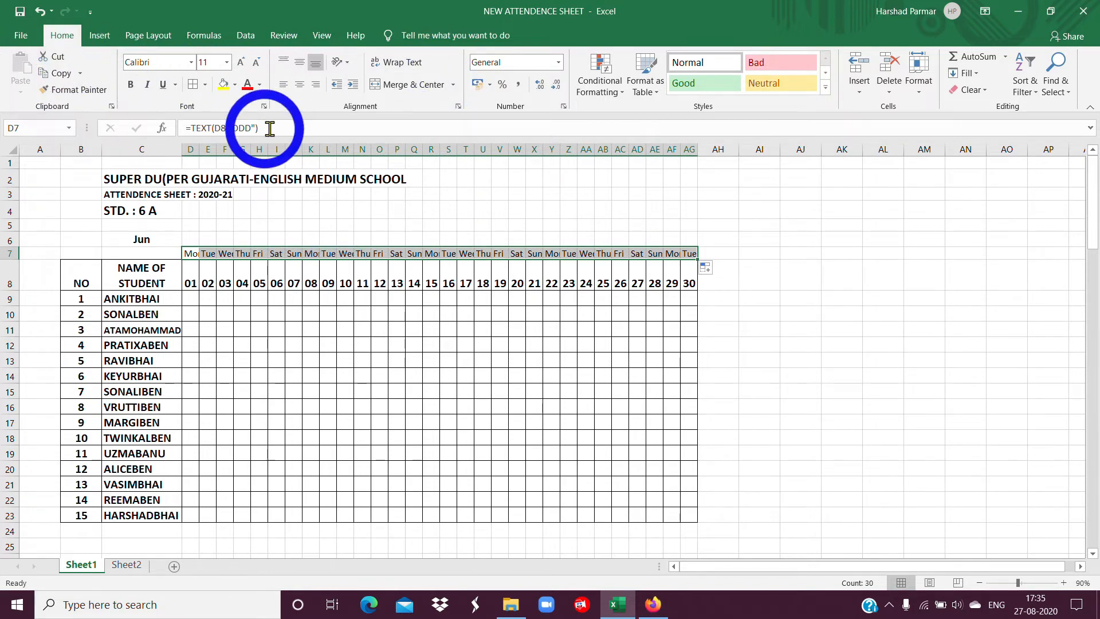
{"action": "left_click", "coordinate": [346, 62]}
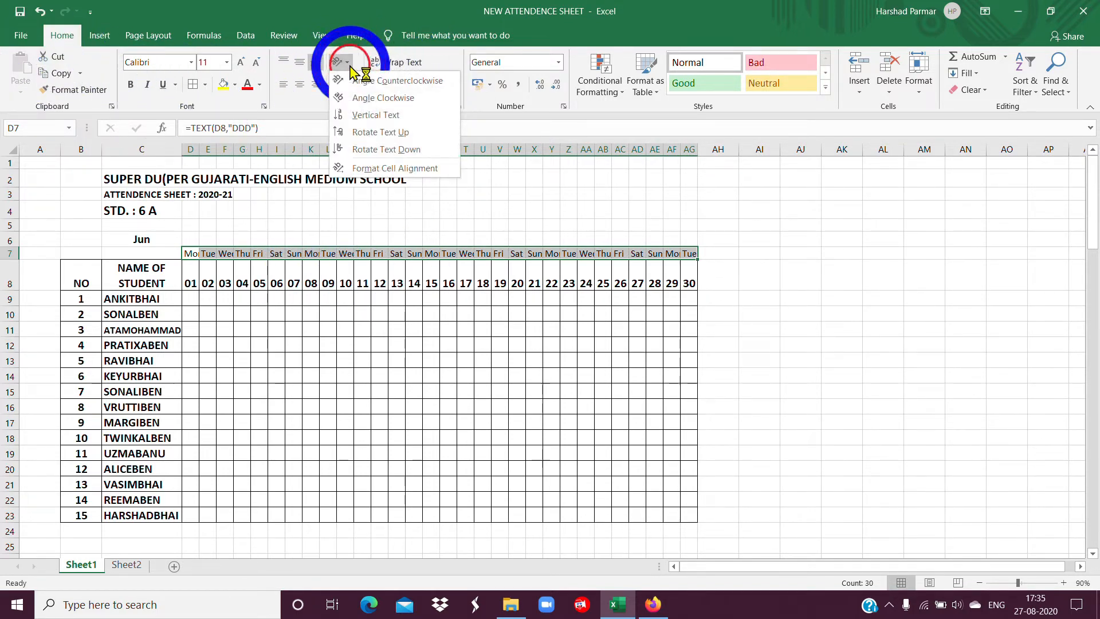
{"action": "left_click", "coordinate": [351, 135]}
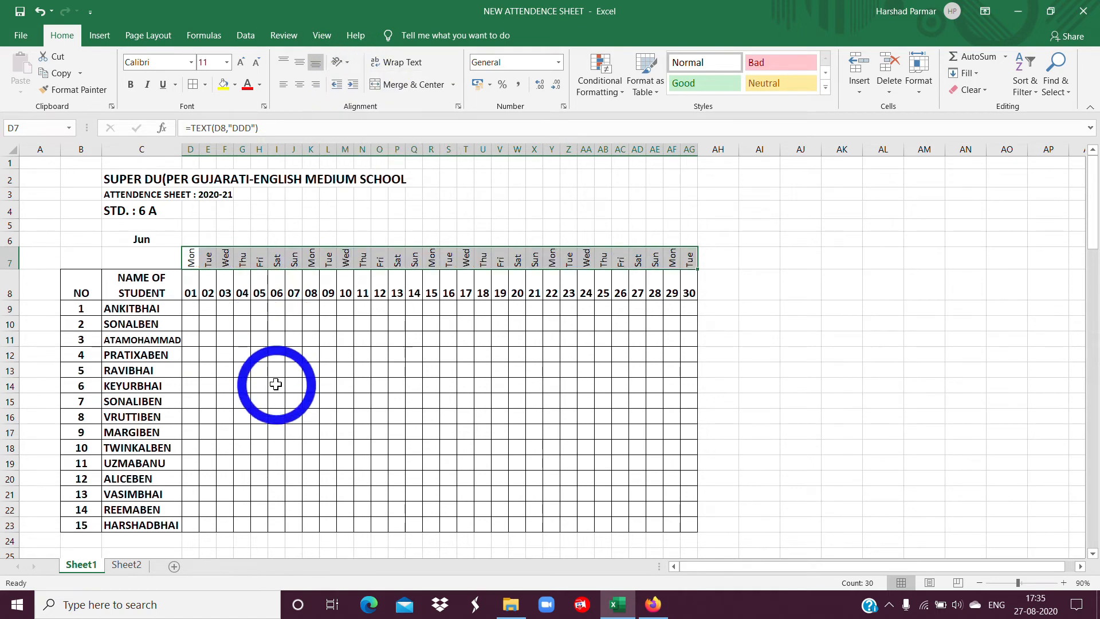
Apply all borders to the weekday row range B7:AG7.
{"action": "mouse_move", "coordinate": [81, 258]}
{"action": "left_mouse_down"}
{"action": "mouse_move", "coordinate": [651, 252]}
{"action": "mouse_move", "coordinate": [687, 265]}
{"action": "left_mouse_up"}
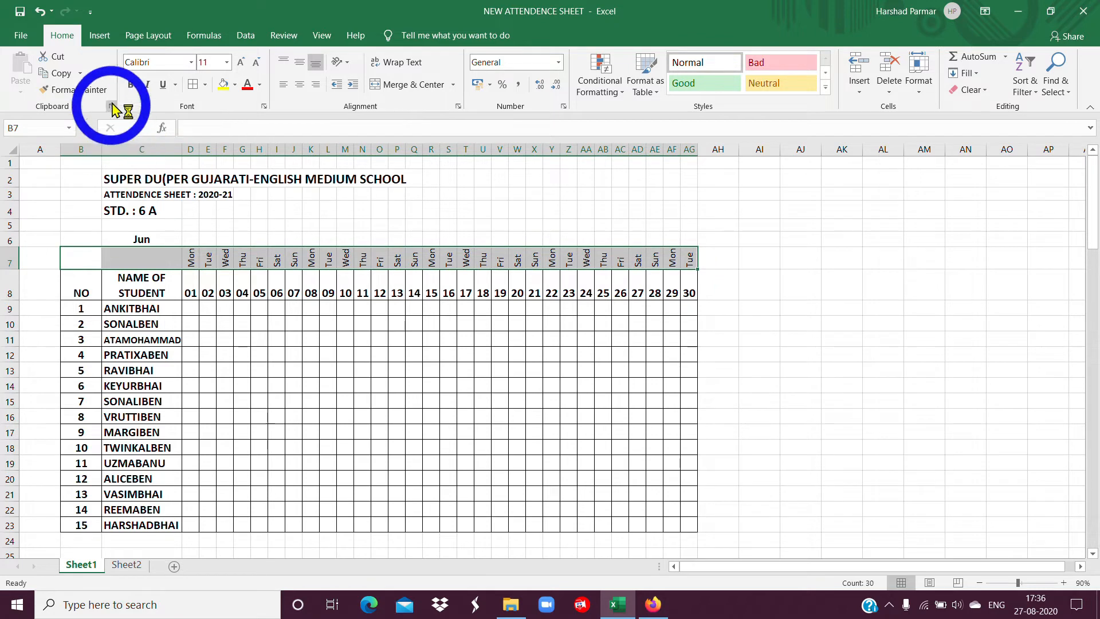
{"action": "left_click", "coordinate": [191, 85]}
{"action": "left_click", "coordinate": [272, 356]}
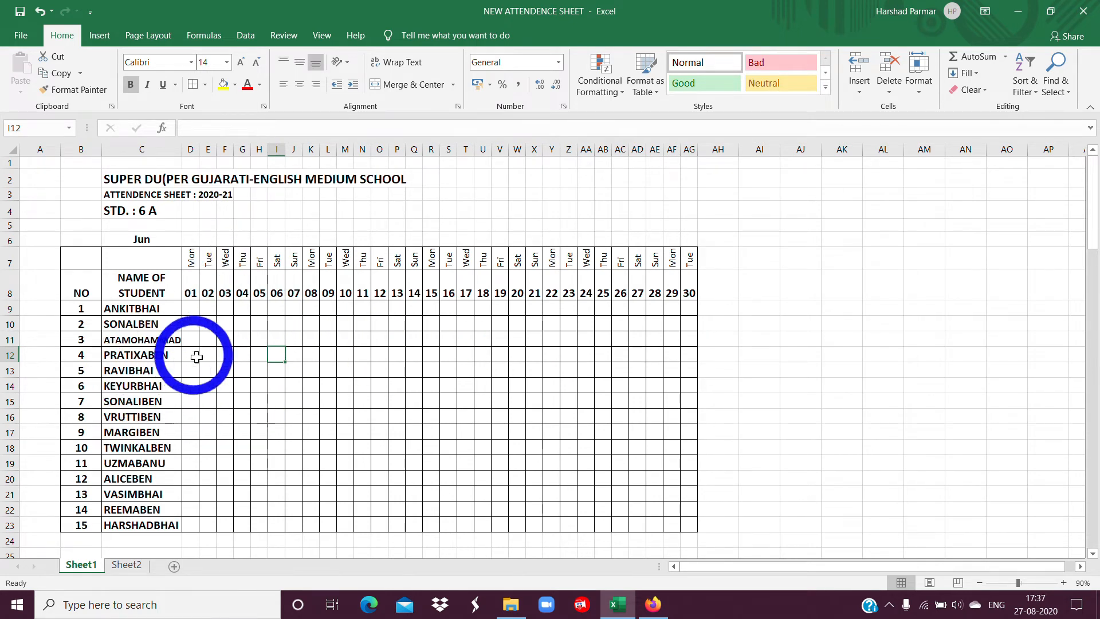
Create a formula-based conditional formatting rule for D7:AG23 with the formula =D$7="SUN".
{"action": "mouse_move", "coordinate": [193, 256]}
{"action": "left_mouse_down"}
{"action": "mouse_move", "coordinate": [229, 319]}
{"action": "mouse_move", "coordinate": [585, 495]}
{"action": "mouse_move", "coordinate": [688, 519]}
{"action": "left_mouse_up"}
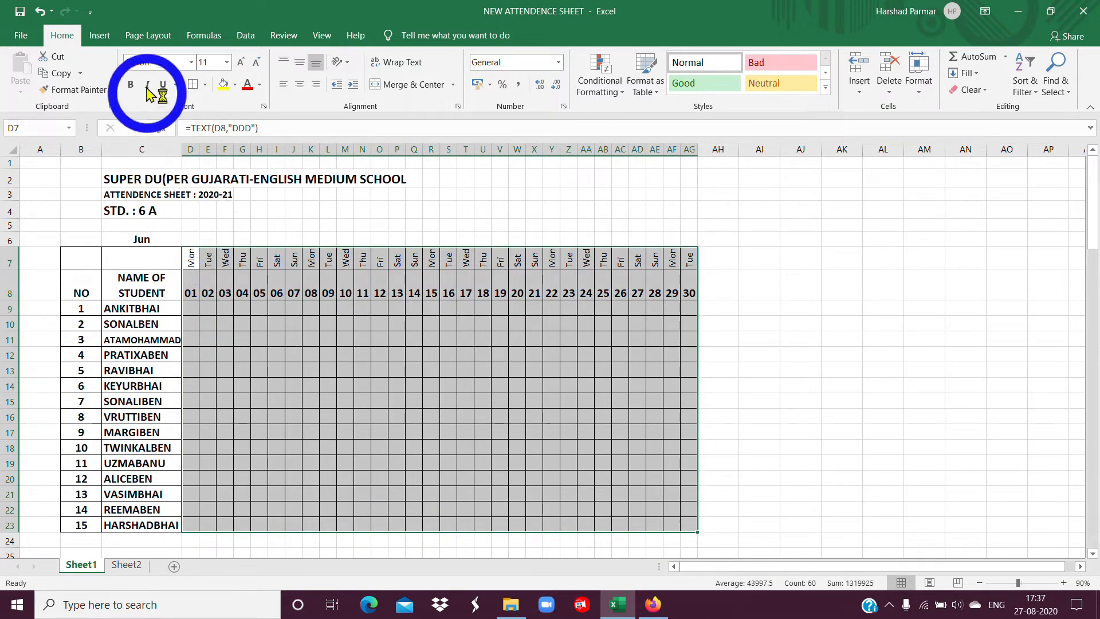
{"action": "left_click", "coordinate": [623, 94]}
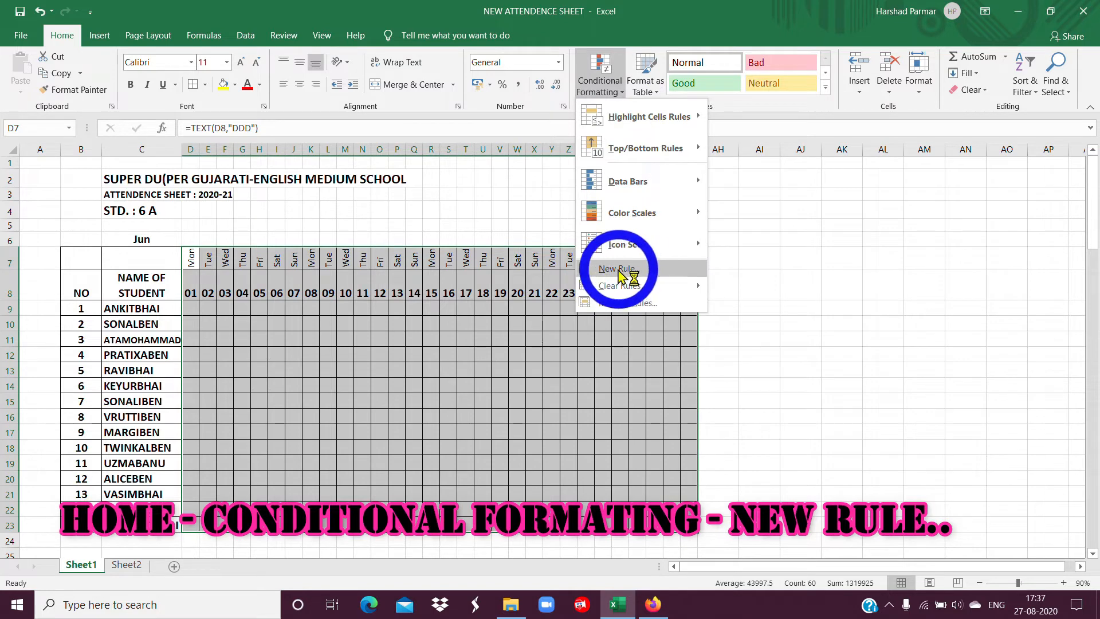
{"action": "left_click", "coordinate": [625, 277]}
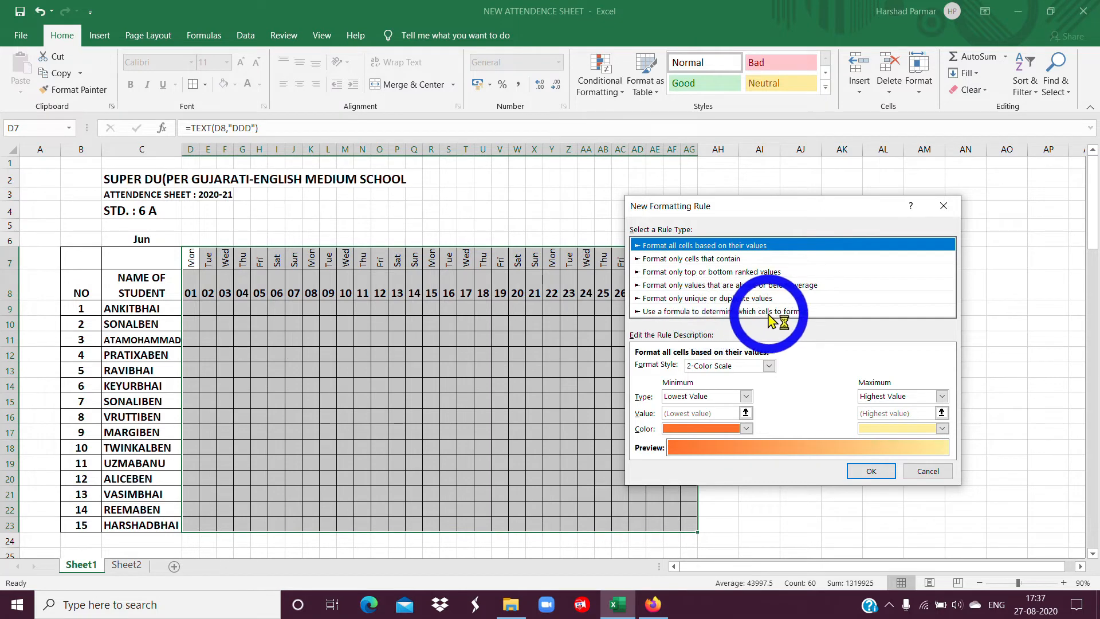
{"action": "left_click", "coordinate": [789, 312]}
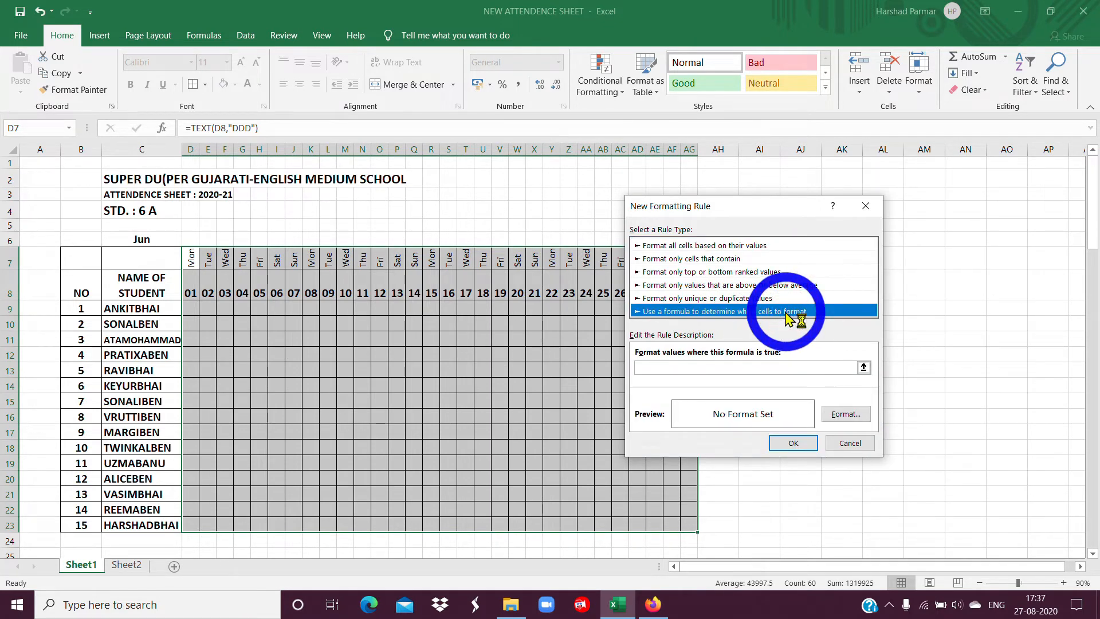
{"action": "left_click", "coordinate": [666, 367]}
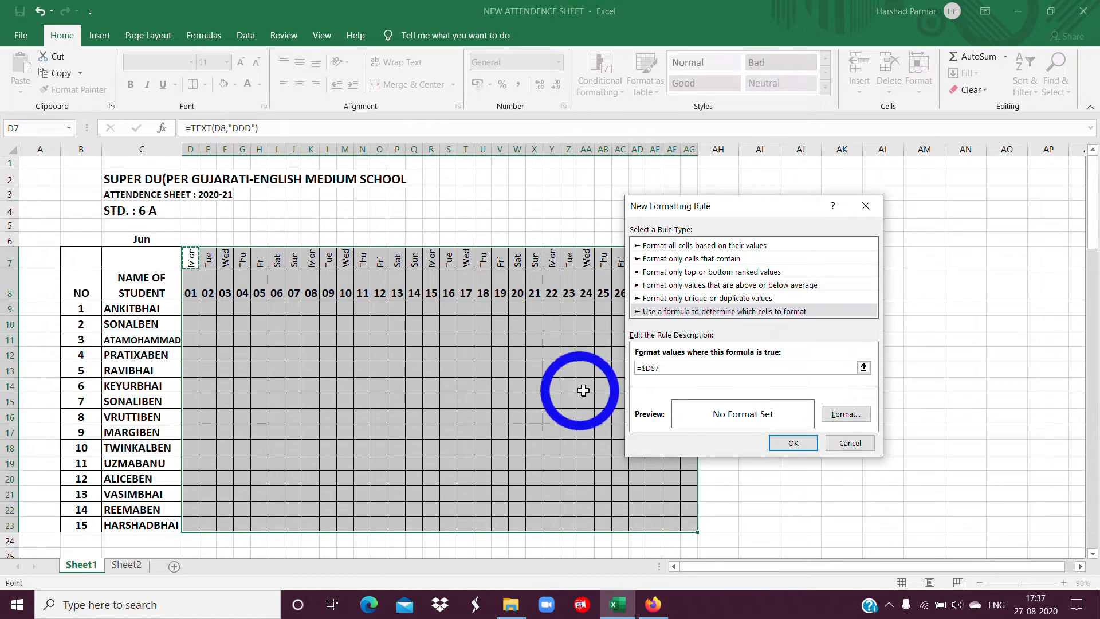
{"action": "left_click", "coordinate": [645, 367]}
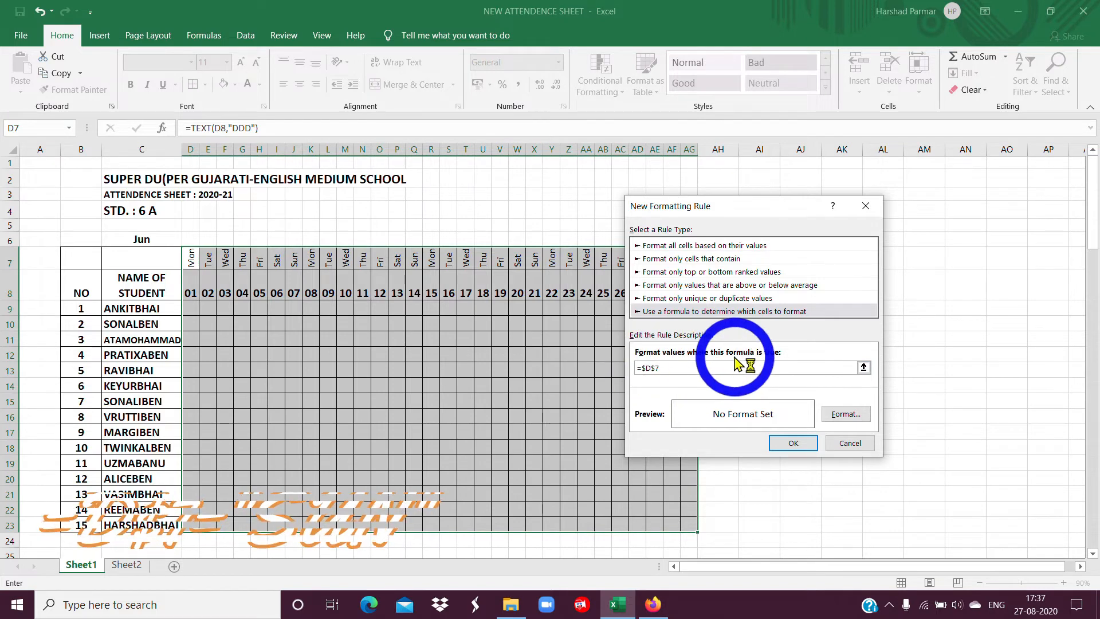
{"action": "key", "text": "BackSpace"}
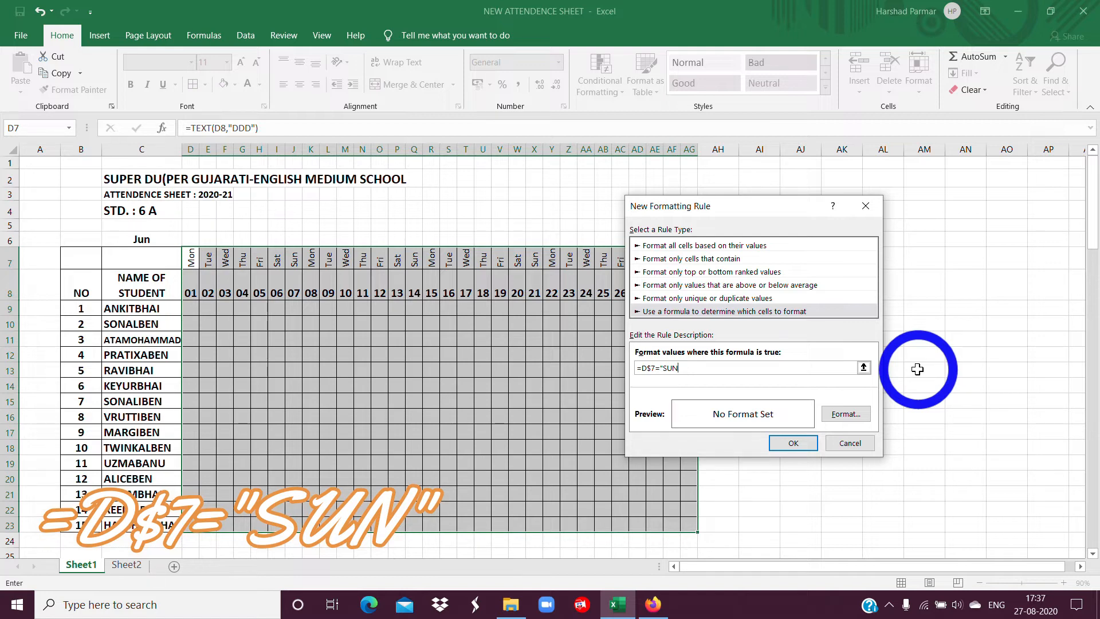
{"action": "type", "text": "\""}
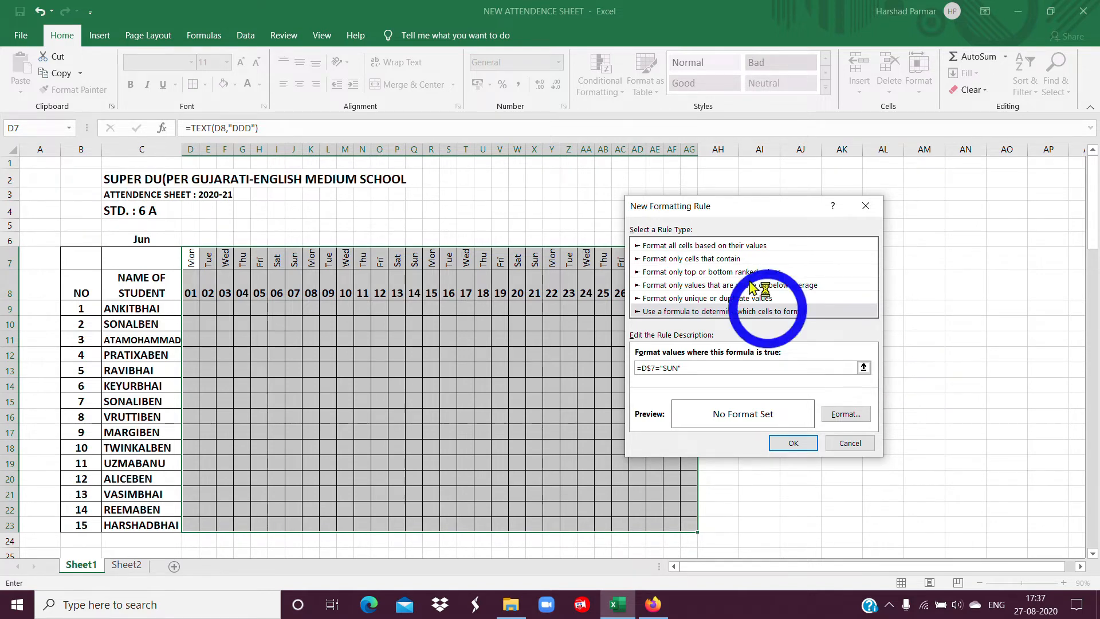
Give the Sunday rule a white font and a red fill, and apply it to the table.
{"action": "left_click", "coordinate": [844, 415]}
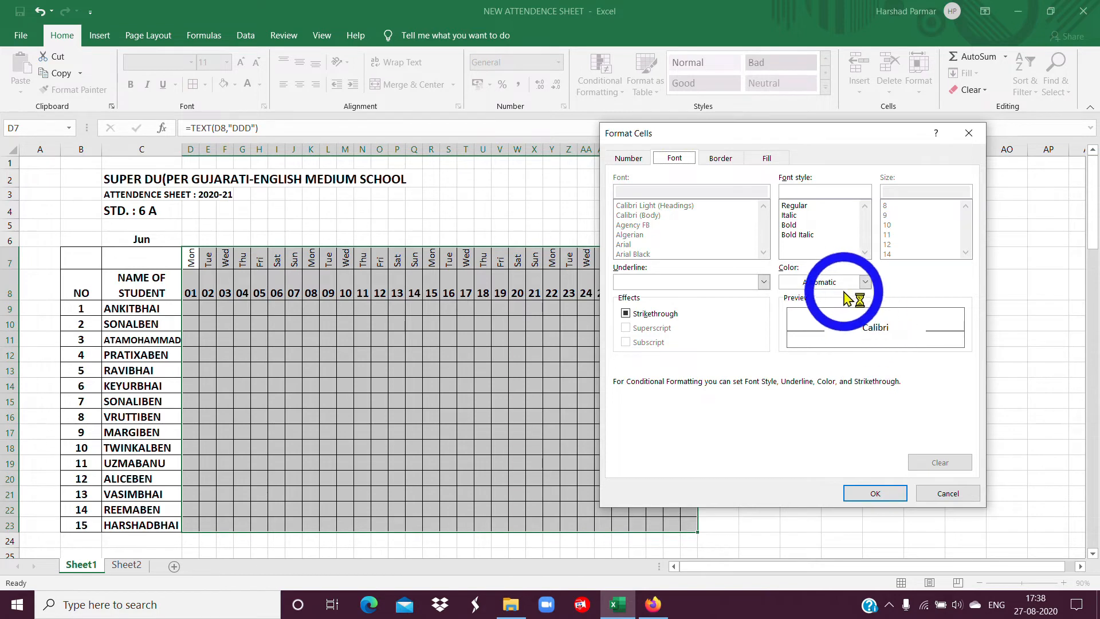
{"action": "left_click", "coordinate": [865, 281]}
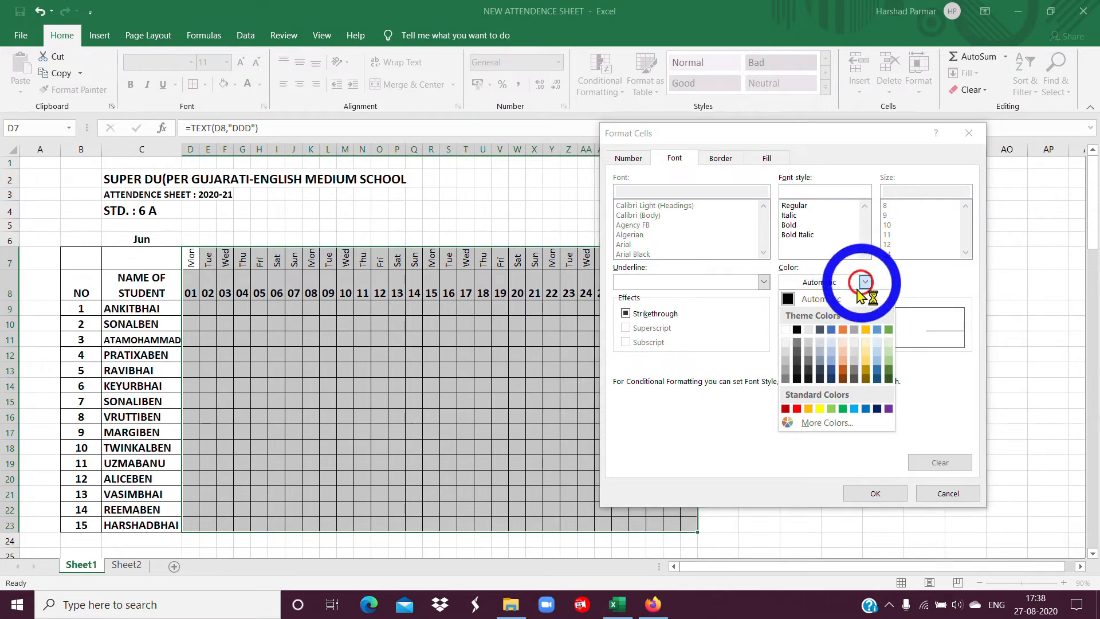
{"action": "left_click", "coordinate": [798, 343]}
{"action": "left_click", "coordinate": [767, 158]}
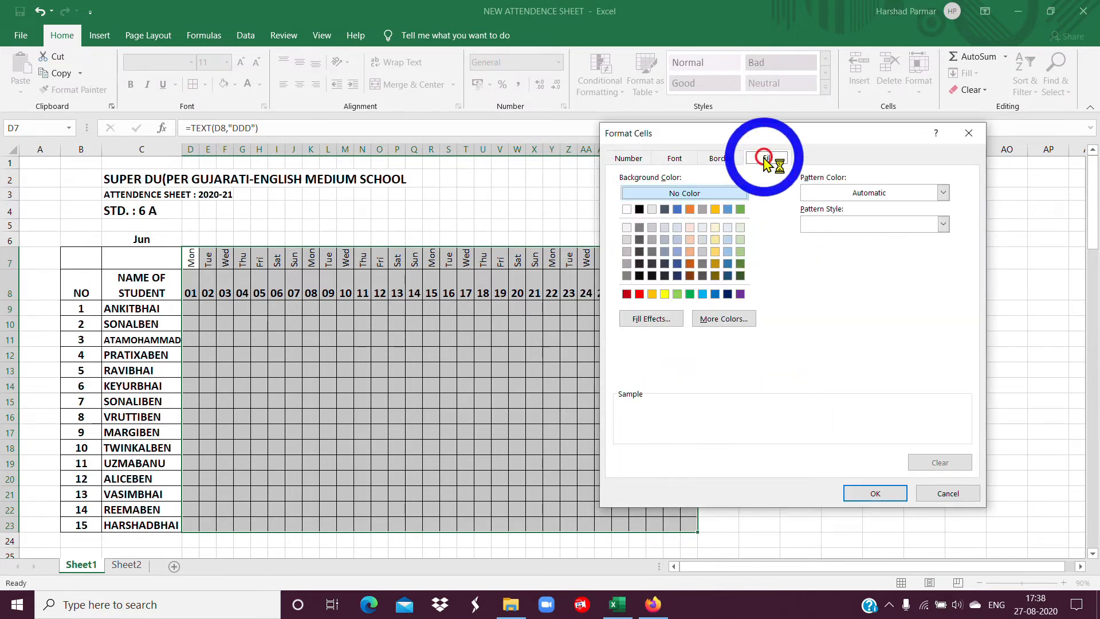
{"action": "left_click", "coordinate": [640, 294]}
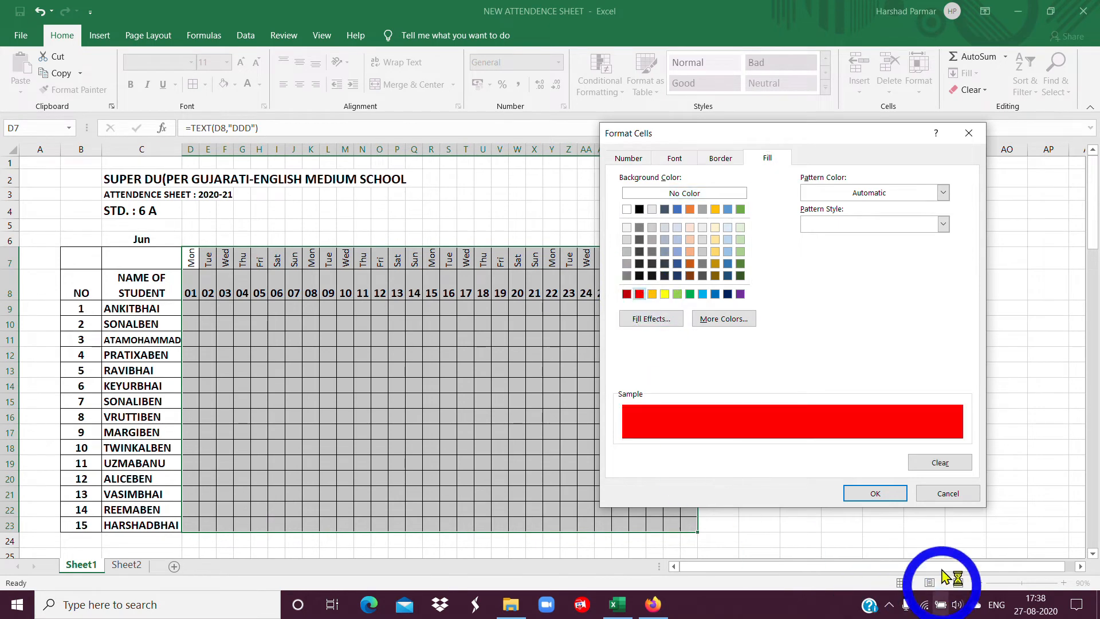
{"action": "left_click", "coordinate": [870, 494]}
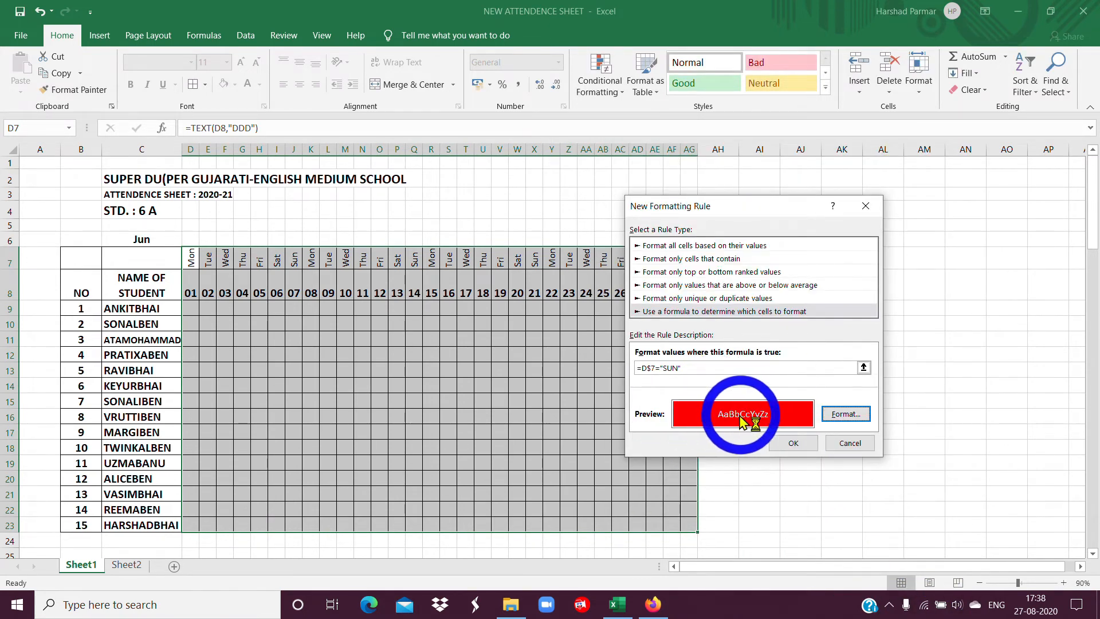
{"action": "left_click", "coordinate": [805, 443]}
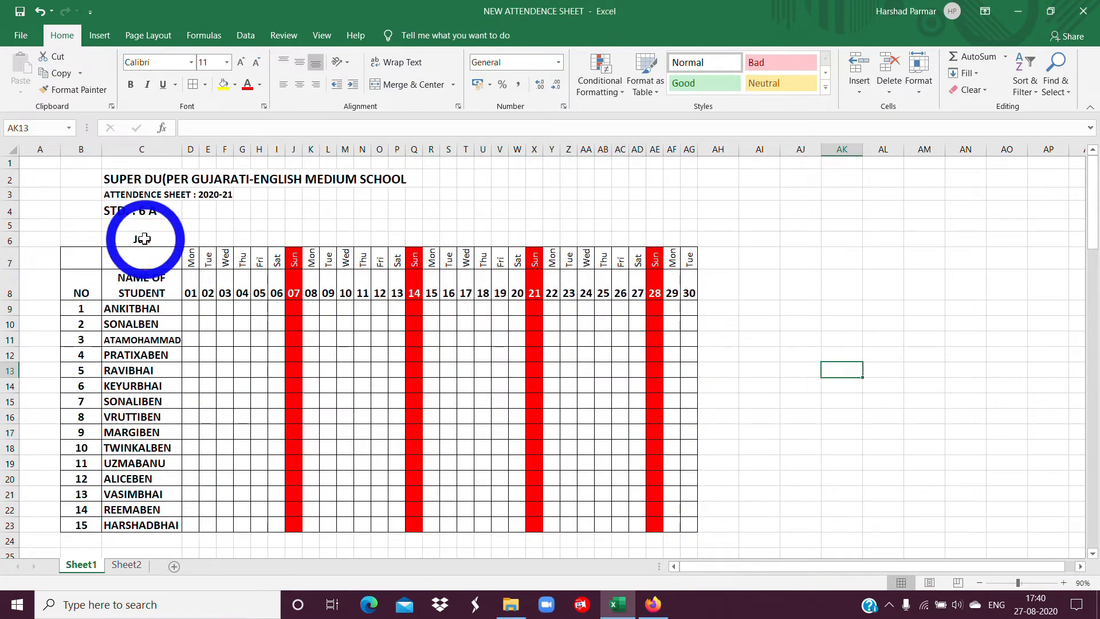
Switch the month in C6 to 01-07-2020 and review the other dates in its list.
{"action": "left_click_drag", "start_coordinate": [192, 290], "coordinate": [380, 293]}
{"action": "left_click_drag", "start_coordinate": [189, 258], "coordinate": [414, 258]}
{"action": "left_click", "coordinate": [223, 282]}
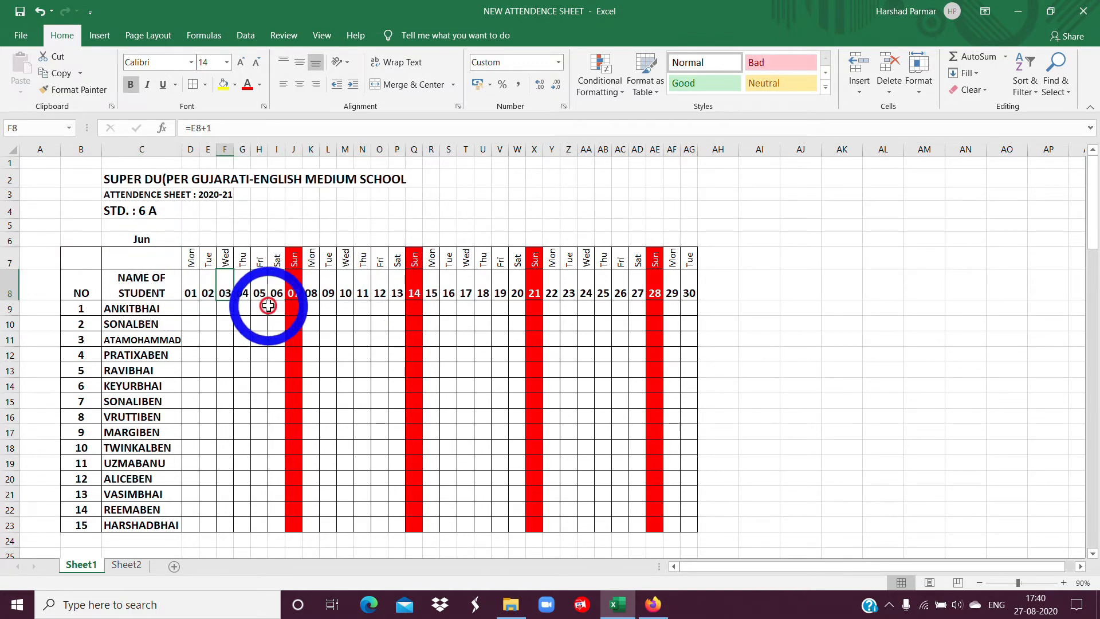
{"action": "left_click", "coordinate": [147, 241]}
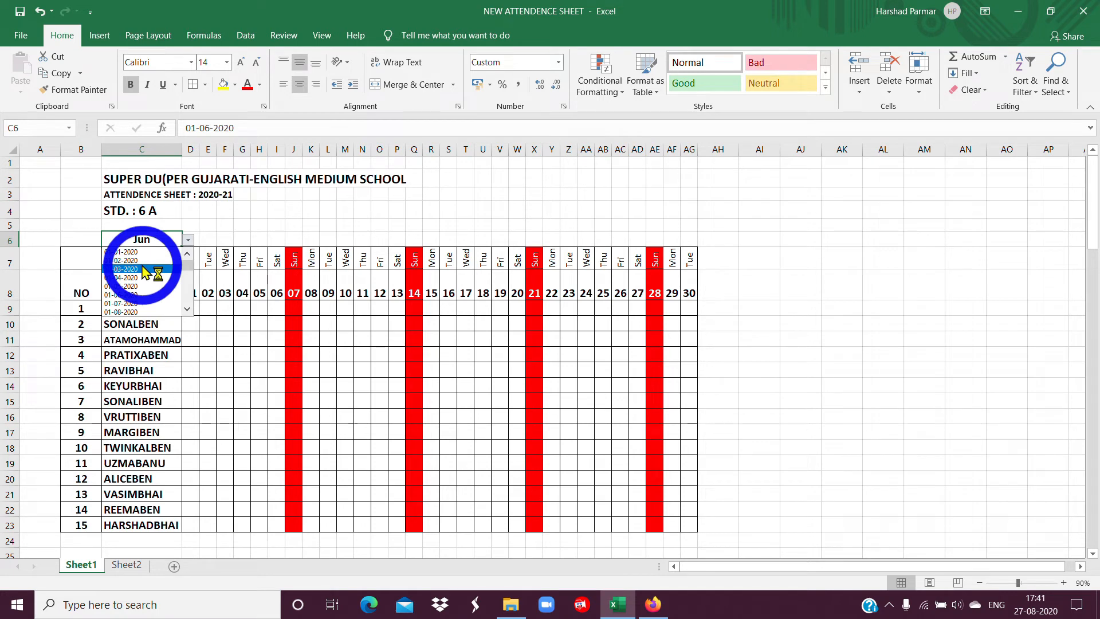
{"action": "left_click", "coordinate": [121, 303]}
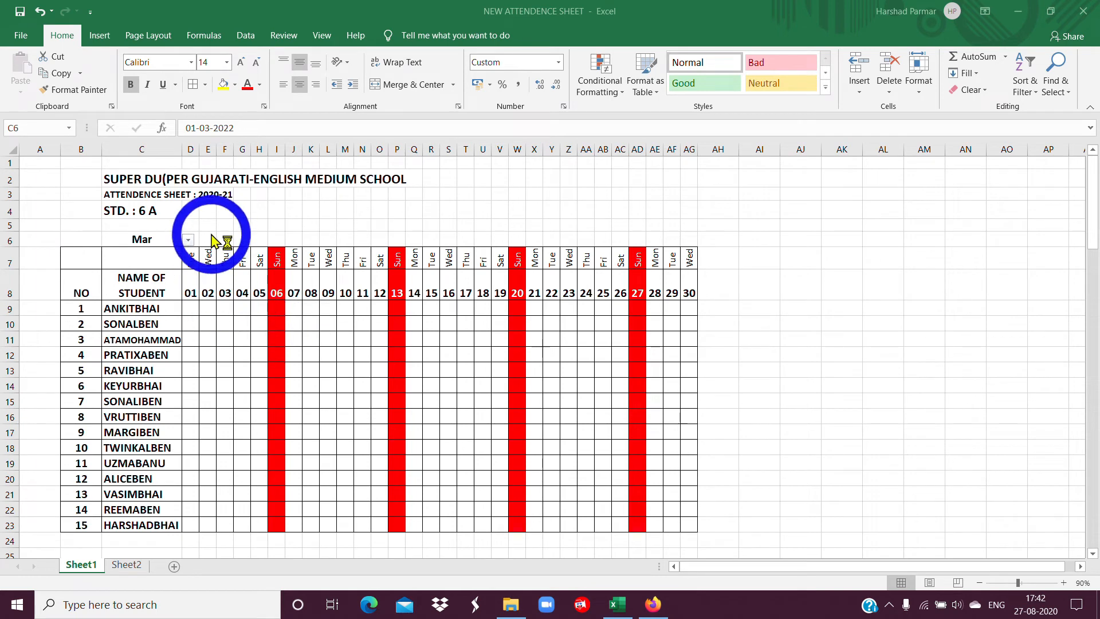
{"action": "left_click", "coordinate": [187, 240]}
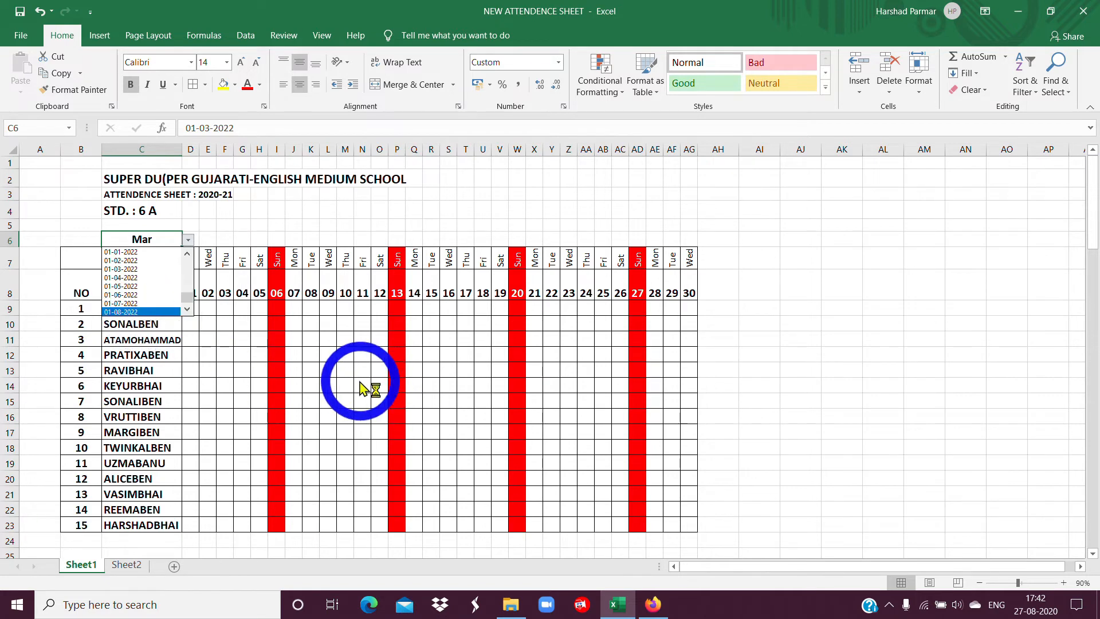
{"action": "key", "text": "Escape"}
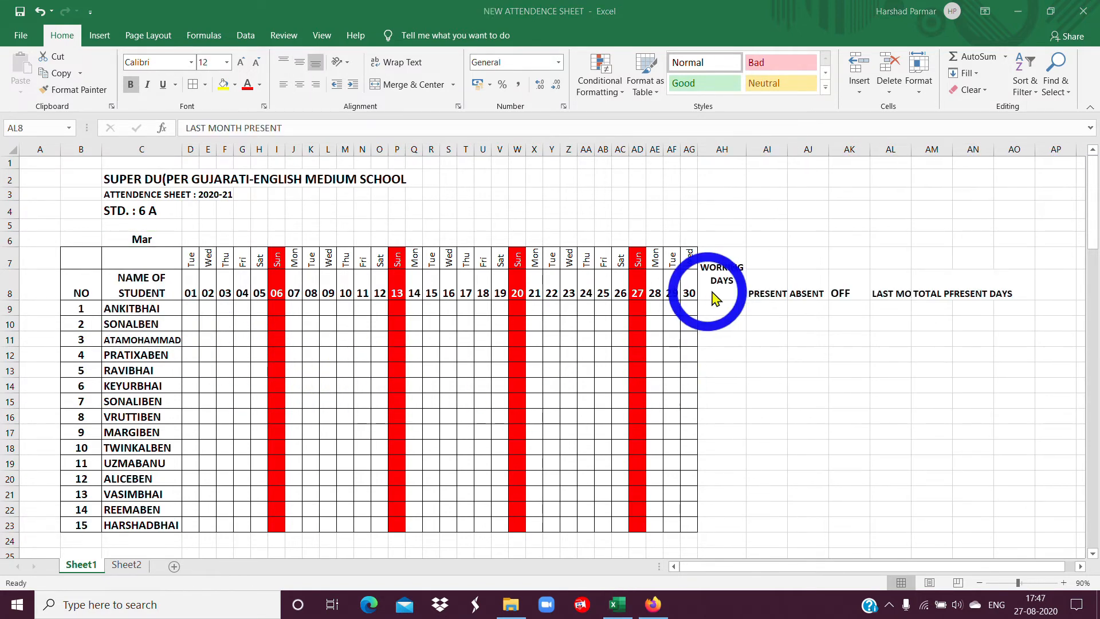
{"action": "key", "text": "F2"}
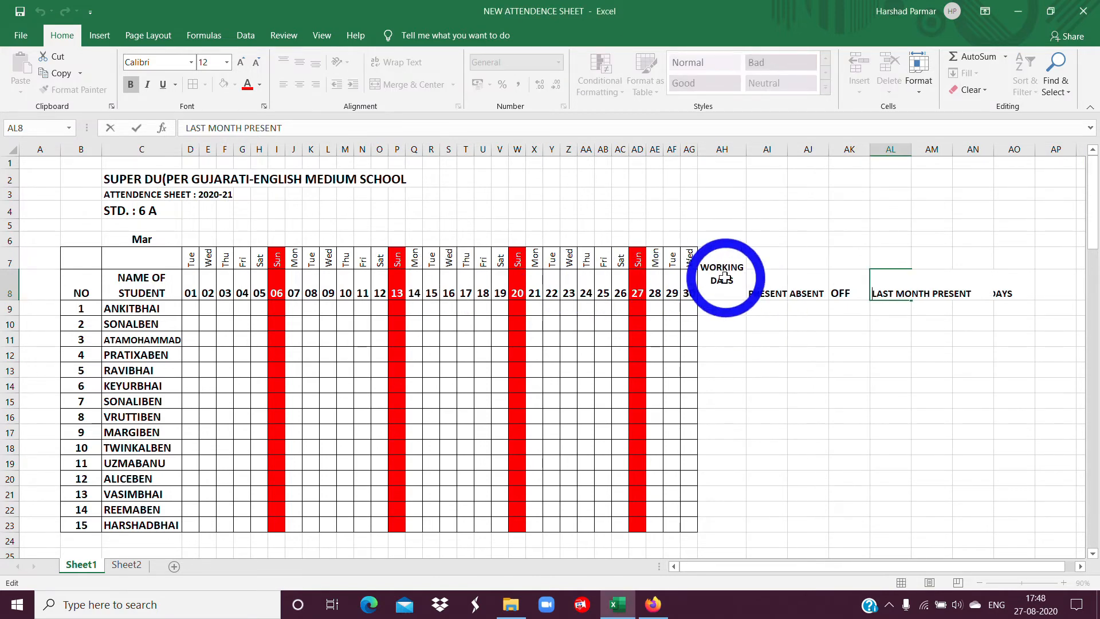
{"action": "left_click", "coordinate": [766, 297]}
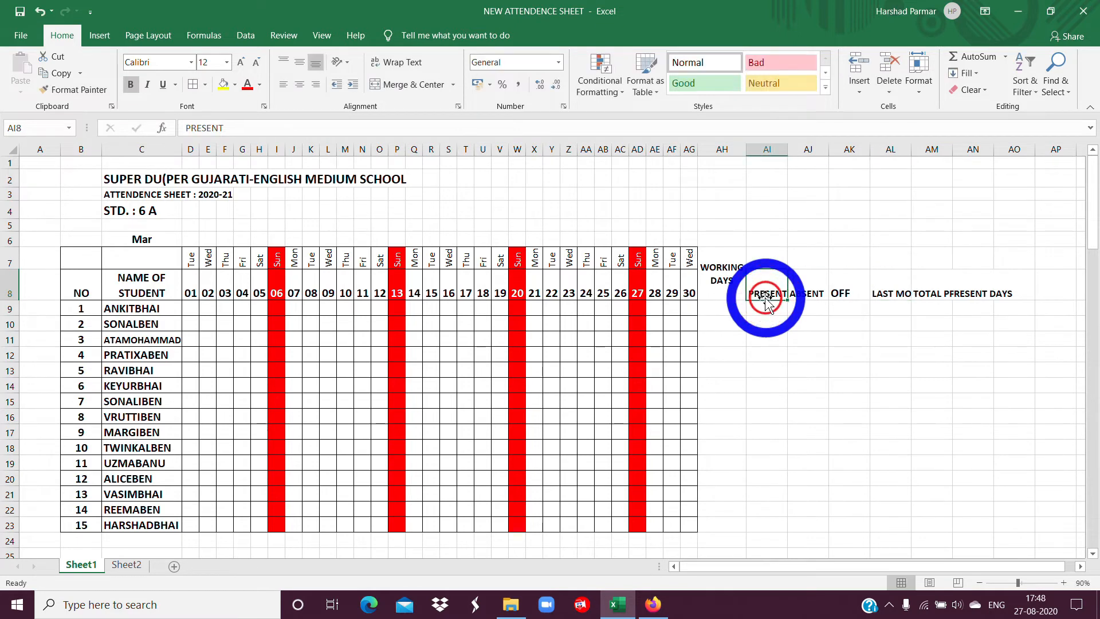
{"action": "left_click", "coordinate": [844, 295]}
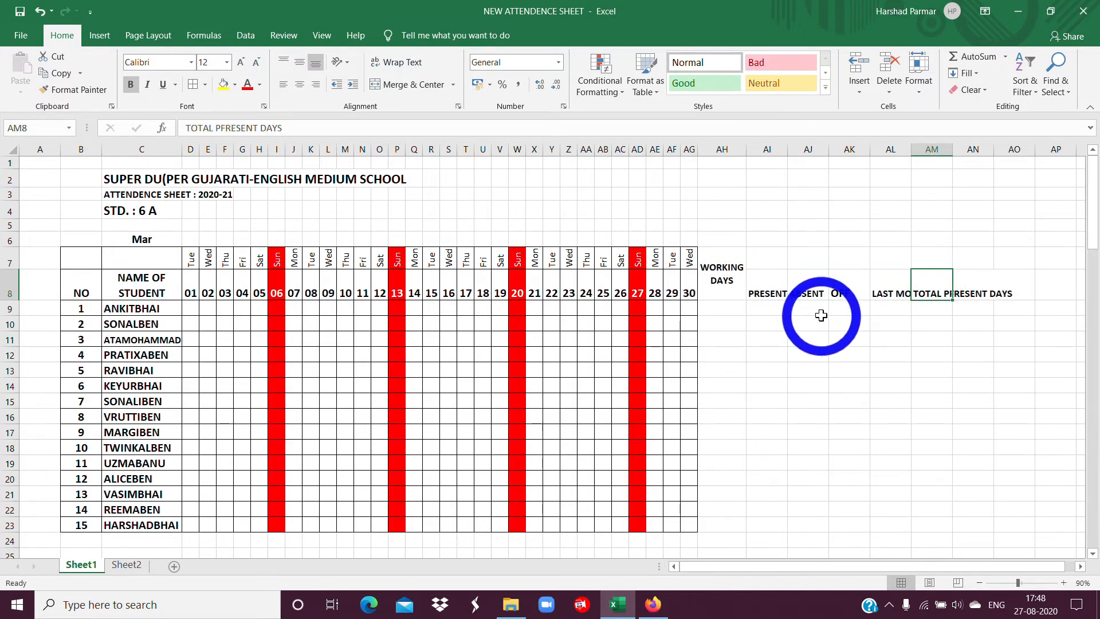
Merge and center the PRESENT heading over AI7:AI8 and the ABSENT heading over AJ7:AJ8, aligned to the middle vertically.
{"action": "left_click_drag", "start_coordinate": [766, 254], "coordinate": [762, 280]}
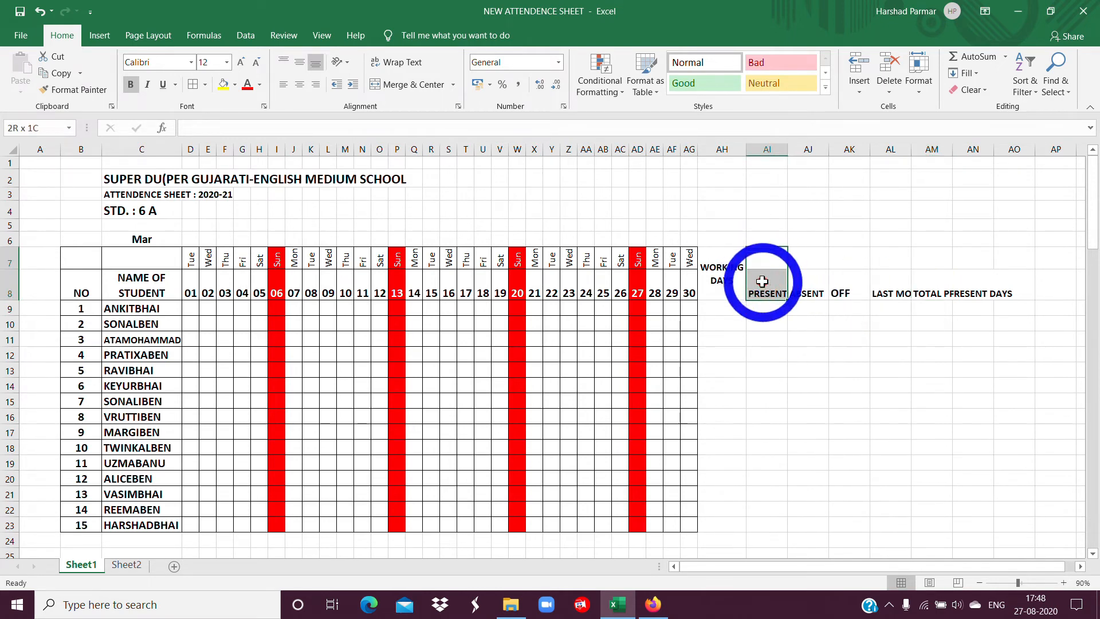
{"action": "left_click", "coordinate": [404, 84]}
{"action": "left_click", "coordinate": [293, 65]}
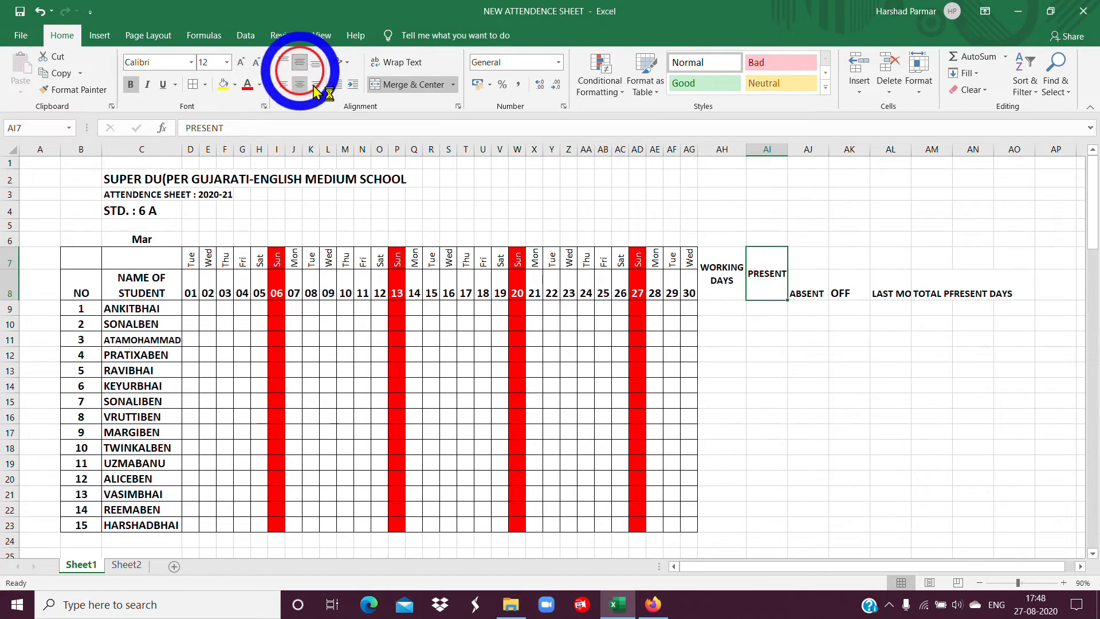
{"action": "left_click_drag", "start_coordinate": [802, 256], "coordinate": [805, 282]}
{"action": "left_click", "coordinate": [403, 86]}
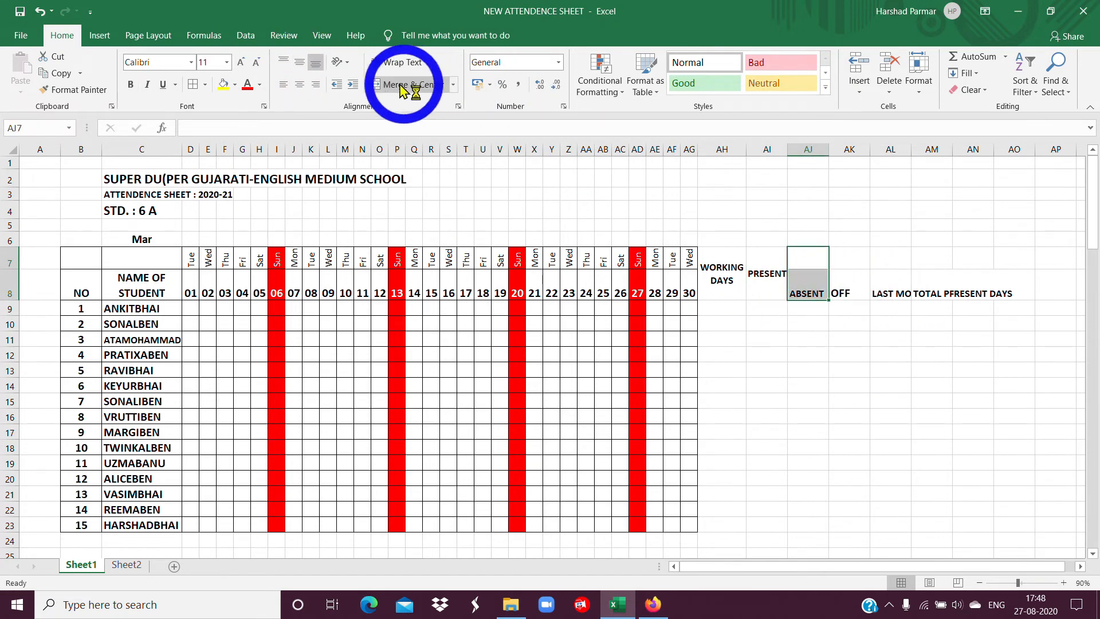
{"action": "left_click", "coordinate": [284, 62]}
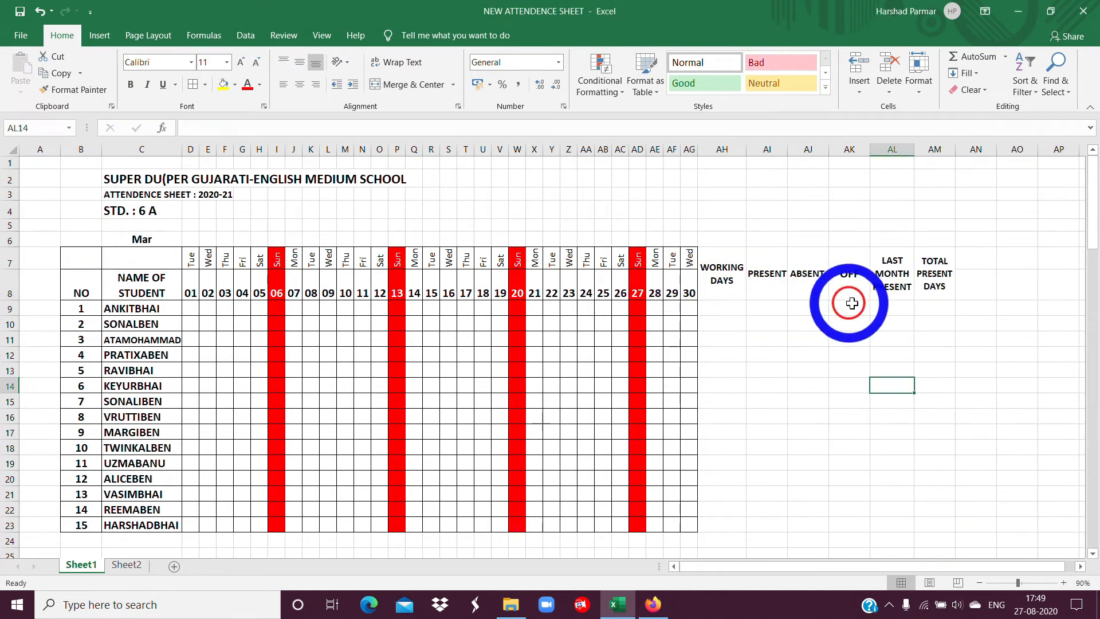
Apply all borders to the summary columns from WORKING DAYS to TOTAL PRESENT DAYS, range AH7:AM23.
{"action": "left_click_drag", "start_coordinate": [723, 275], "coordinate": [940, 520]}
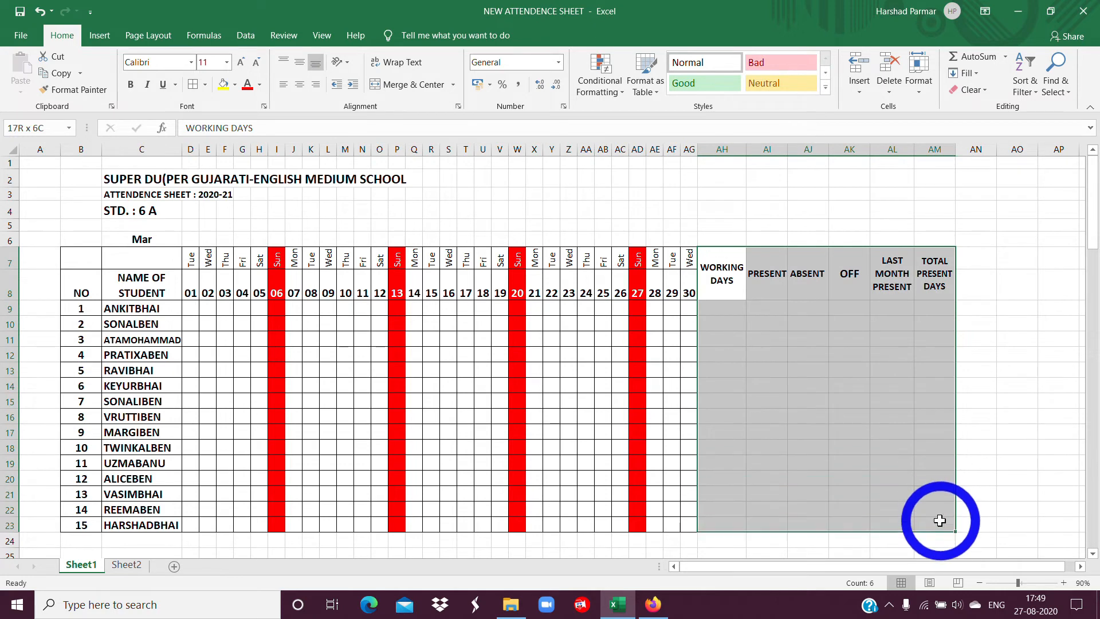
{"action": "left_click", "coordinate": [192, 85]}
{"action": "left_click", "coordinate": [766, 284]}
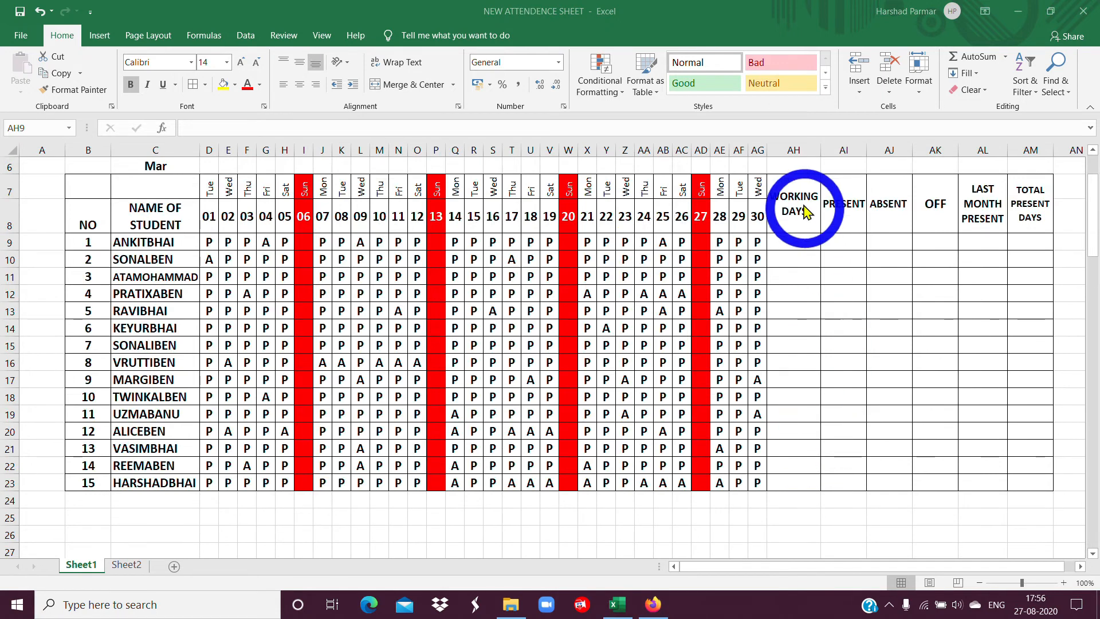
Enter 26 working days in AH9 and fill the value down the WORKING DAYS column to AH23.
{"action": "left_click", "coordinate": [774, 245]}
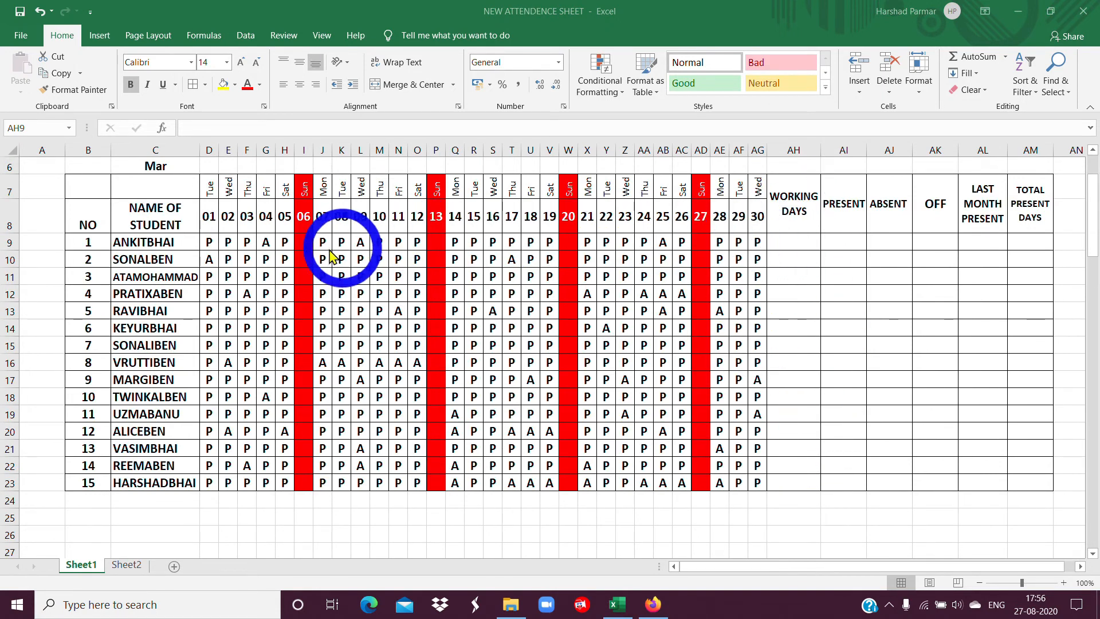
{"action": "left_click", "coordinate": [791, 241]}
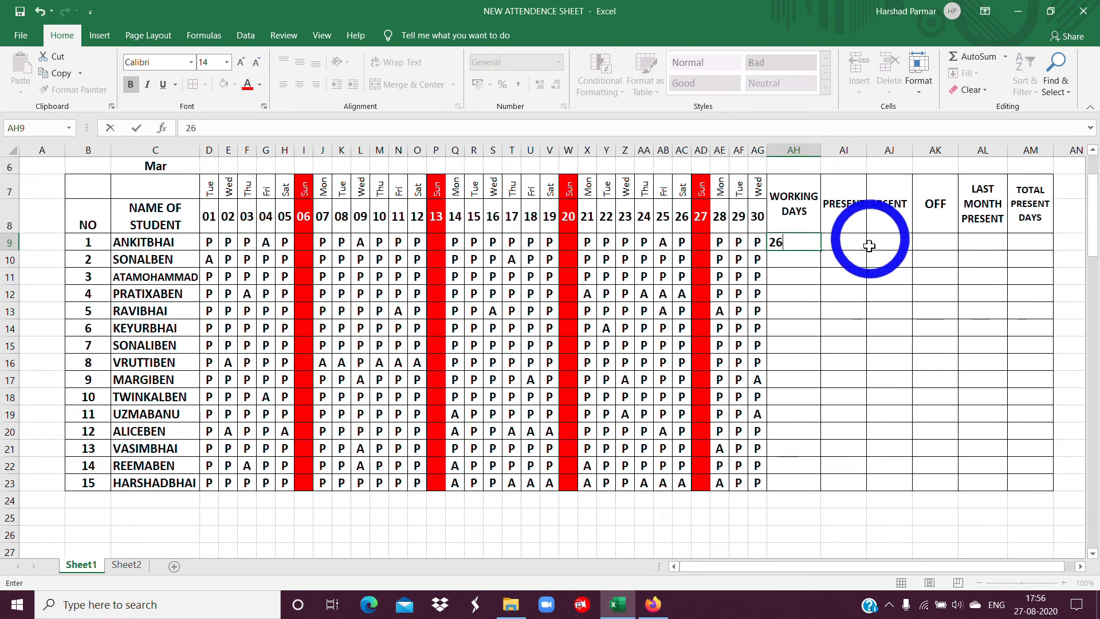
{"action": "left_click", "coordinate": [860, 279]}
{"action": "left_click", "coordinate": [785, 245]}
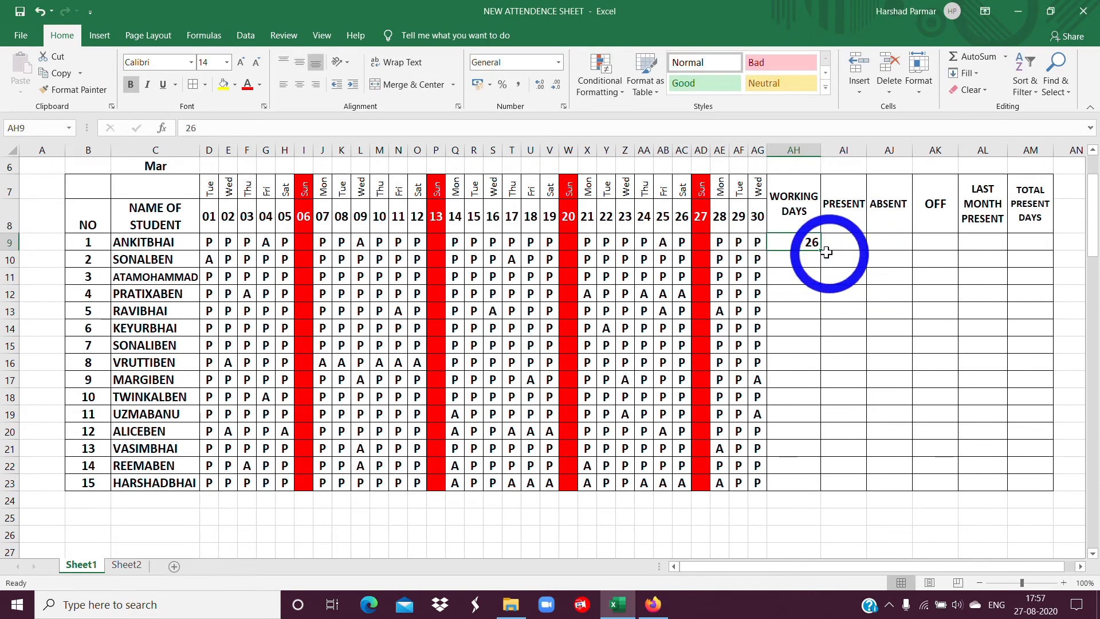
{"action": "left_click_drag", "start_coordinate": [822, 256], "coordinate": [828, 480]}
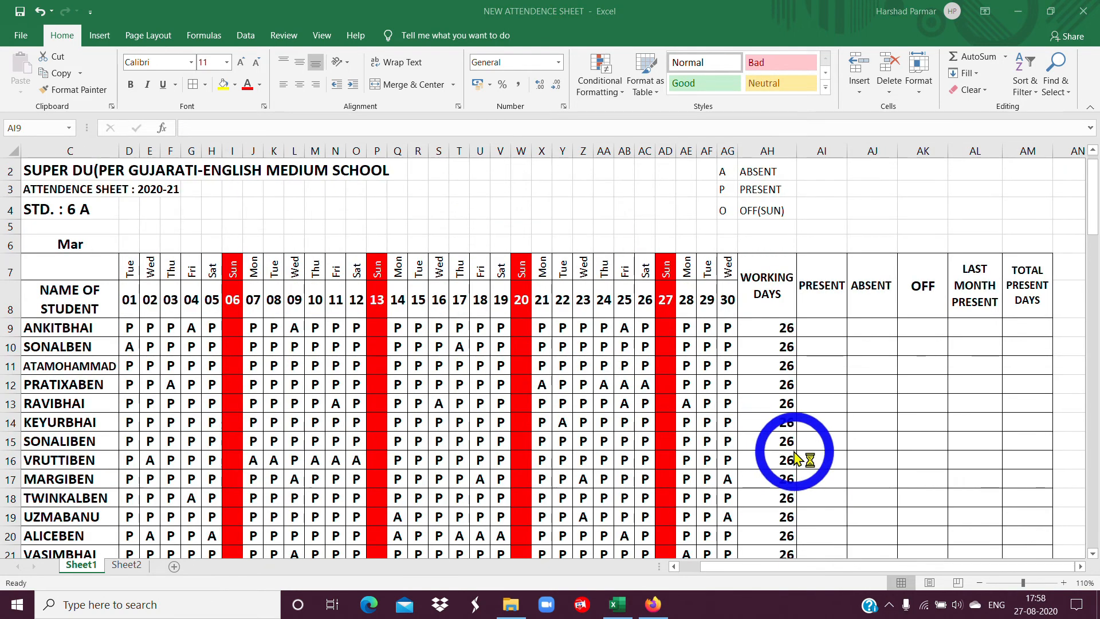
Count the first student's present days in AI9 with the formula =COUNTIF(D9:AG9,"P").
{"action": "left_click", "coordinate": [824, 328]}
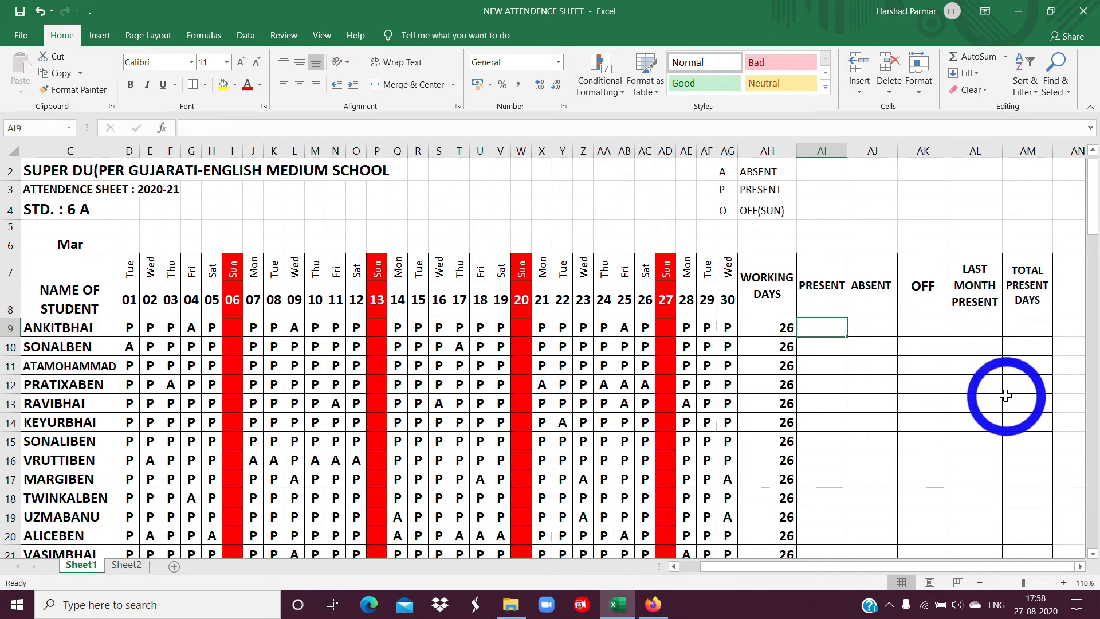
{"action": "type", "text": "="}
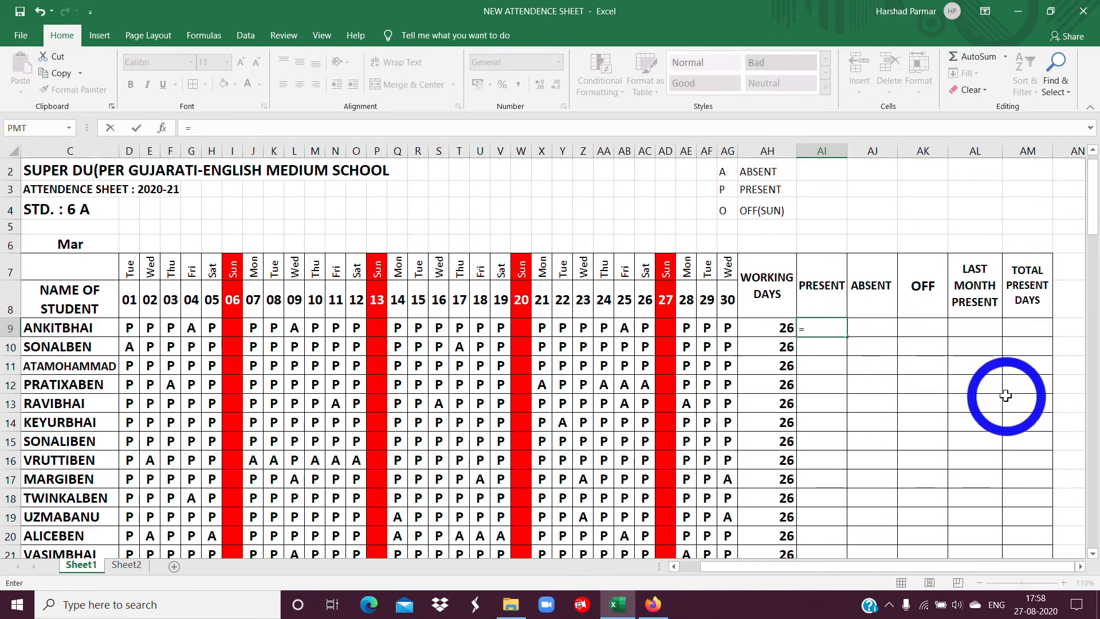
{"action": "type", "text": "COUNTIF"}
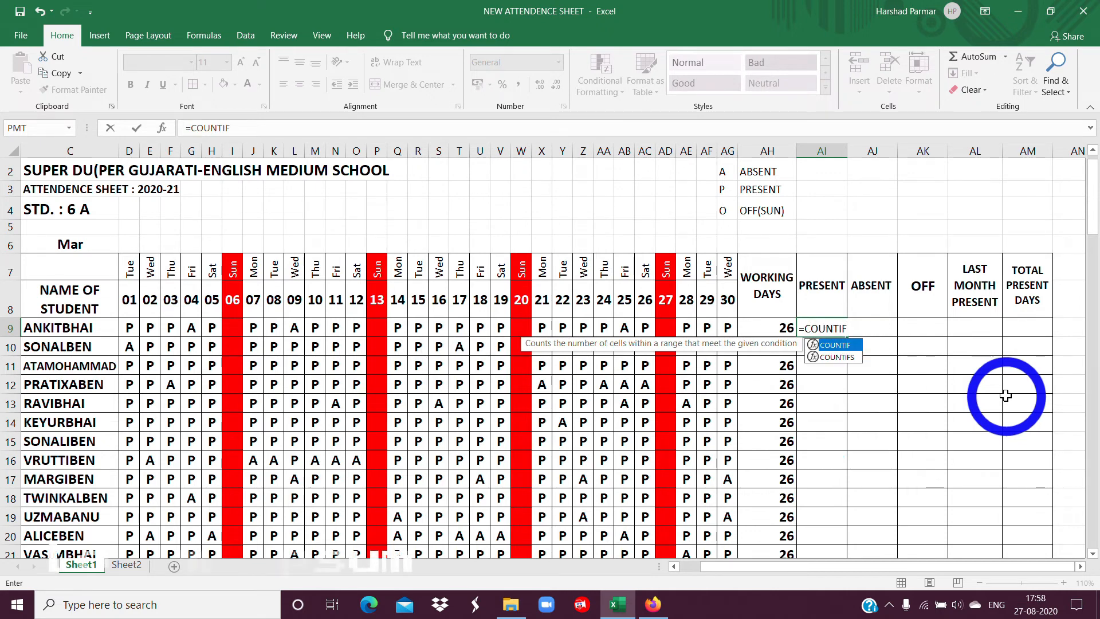
{"action": "type", "text": "("}
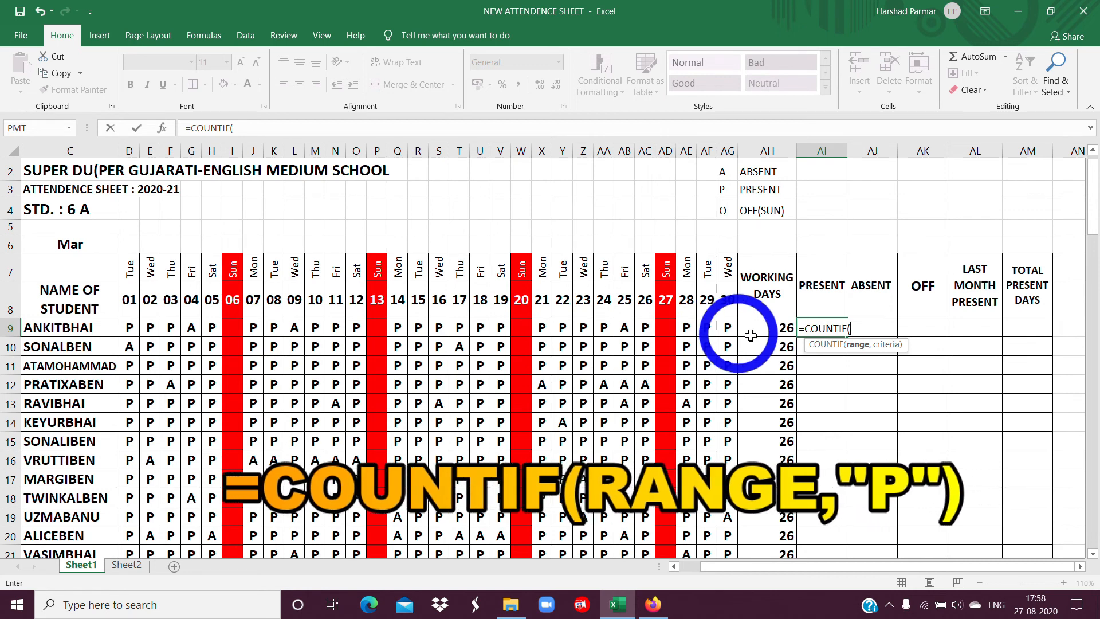
{"action": "left_click_drag", "start_coordinate": [129, 328], "coordinate": [727, 328]}
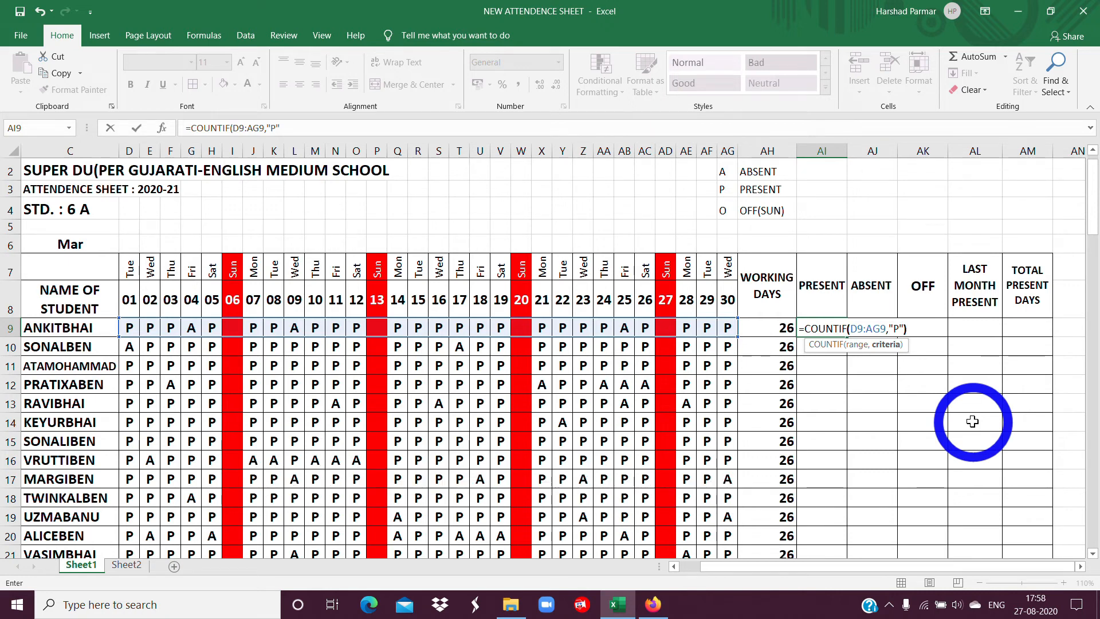
{"action": "key", "text": "Return"}
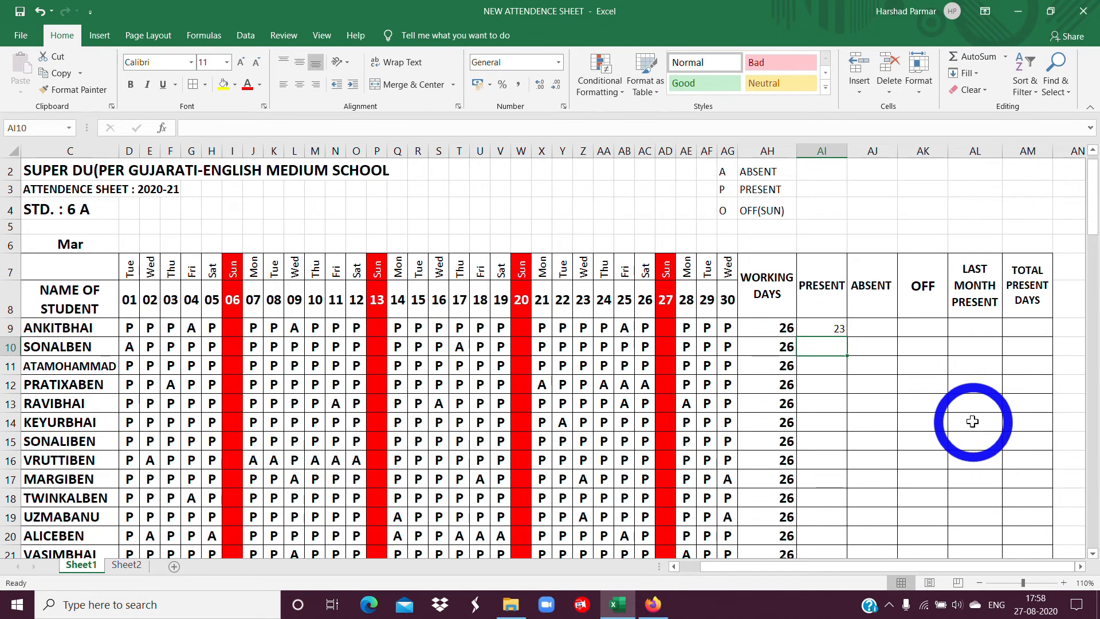
Count the first student's absent days in AJ9 with the formula =COUNTIF(D9:AG9,"A").
{"action": "left_click", "coordinate": [821, 328]}
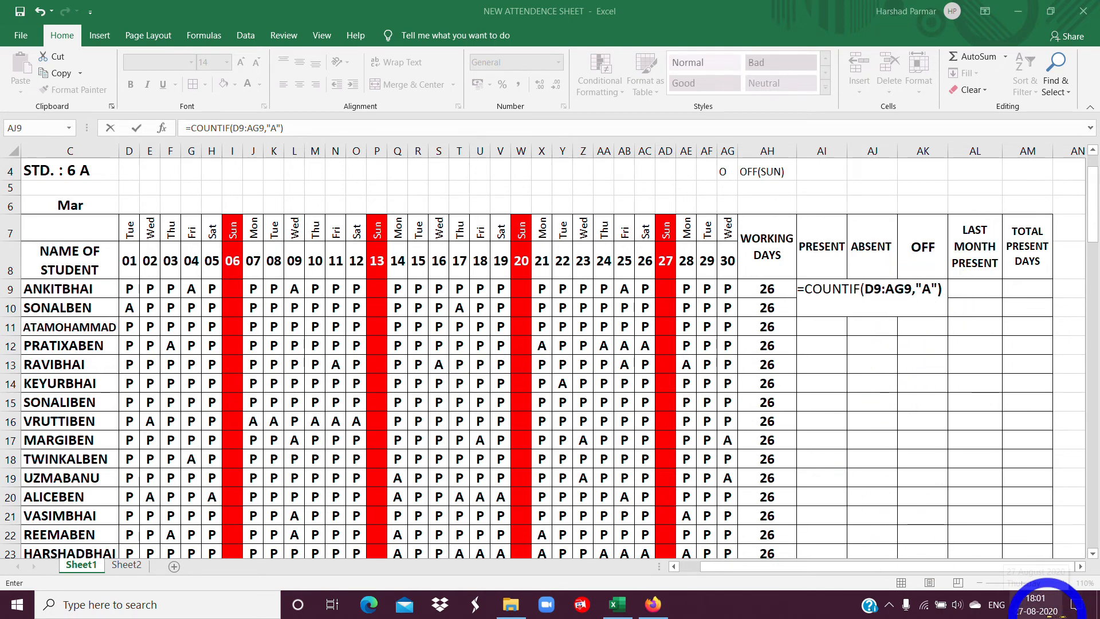
{"action": "left_click", "coordinate": [816, 291]}
{"action": "key", "text": "Return"}
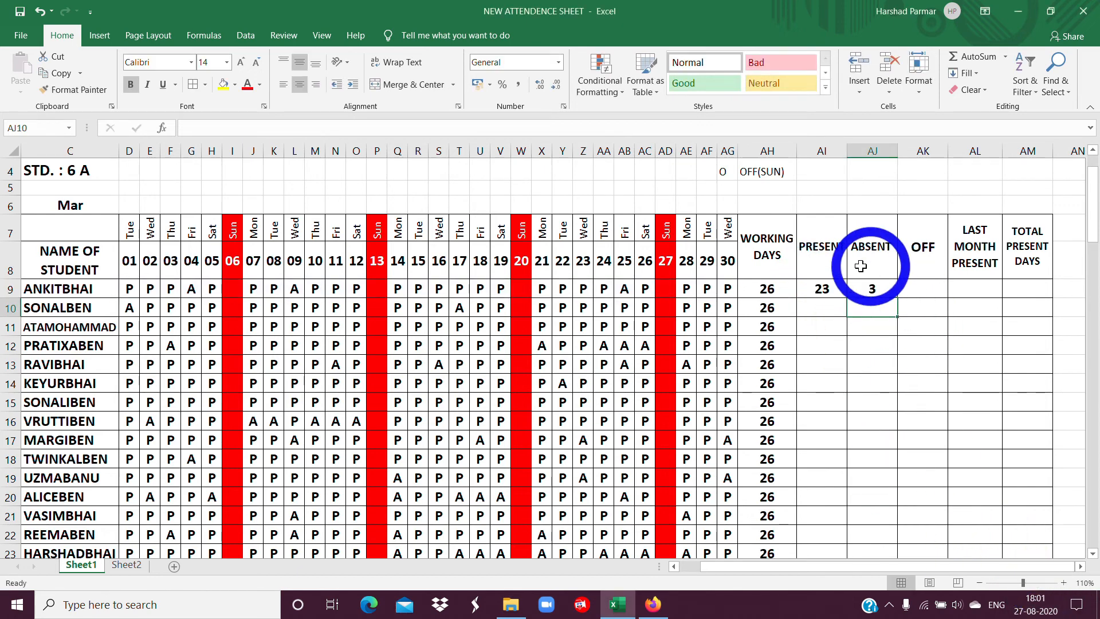
Count the first student's Sundays off in AK9 with the formula =COUNTIF(D9:AG9,"S").
{"action": "left_click", "coordinate": [822, 289]}
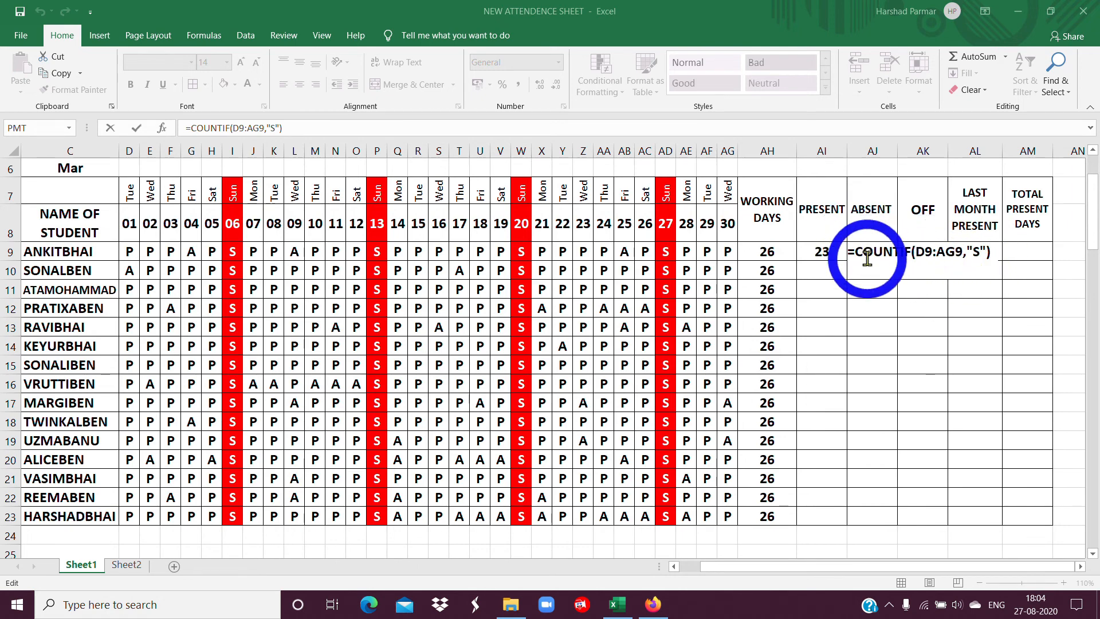
{"action": "double_click", "coordinate": [891, 251]}
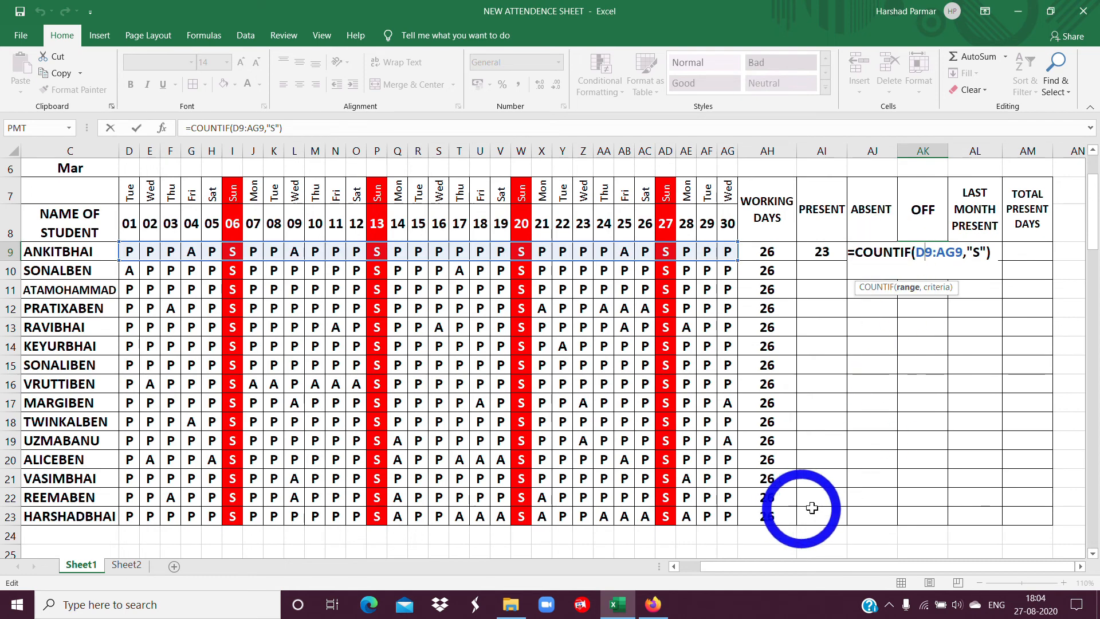
{"action": "key", "text": "Return"}
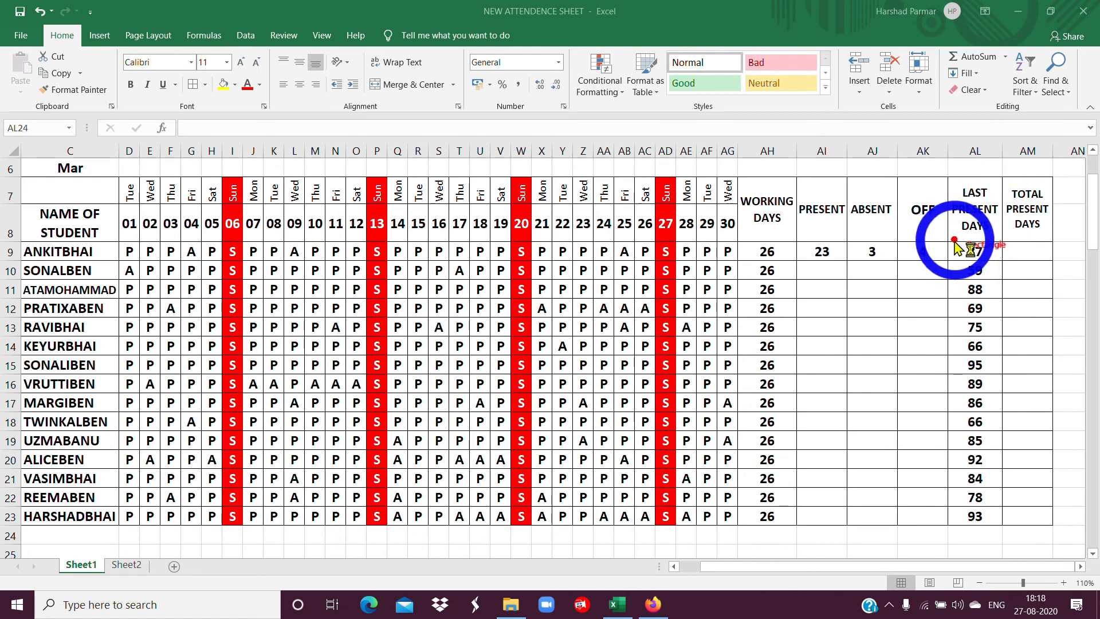
Add the present days and last present days in AM9 under TOTAL PRESENT DAYS with the formula =AI9+AL9.
{"action": "mouse_move", "coordinate": [954, 241]}
{"action": "left_mouse_down"}
{"action": "mouse_move", "coordinate": [1008, 295]}
{"action": "mouse_move", "coordinate": [1011, 541]}
{"action": "mouse_move", "coordinate": [1000, 541]}
{"action": "left_mouse_up"}
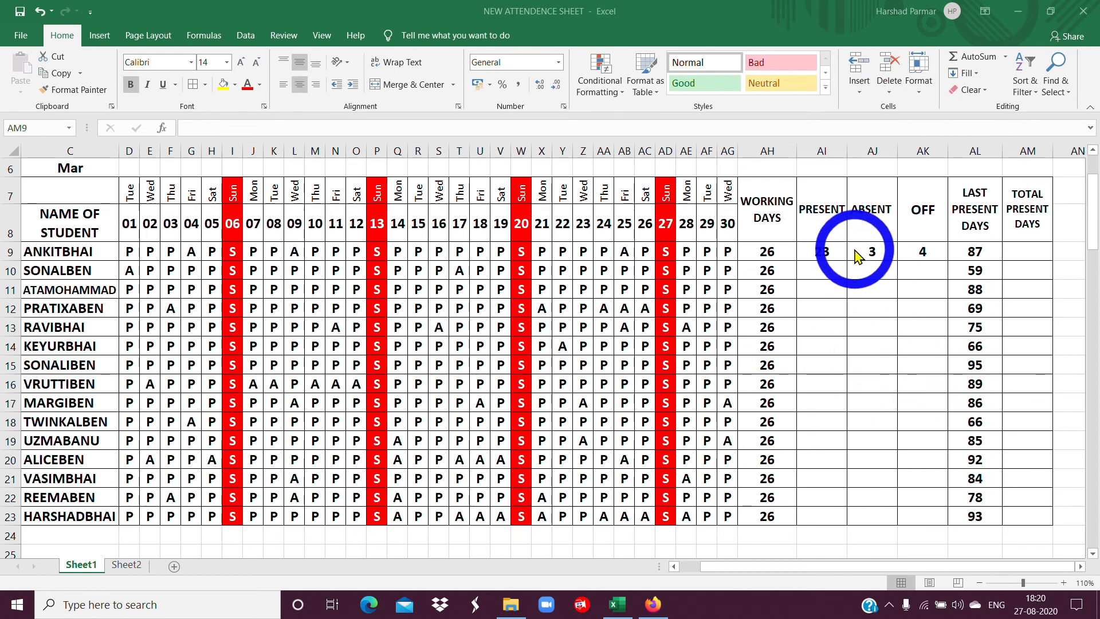
{"action": "left_click", "coordinate": [1026, 253]}
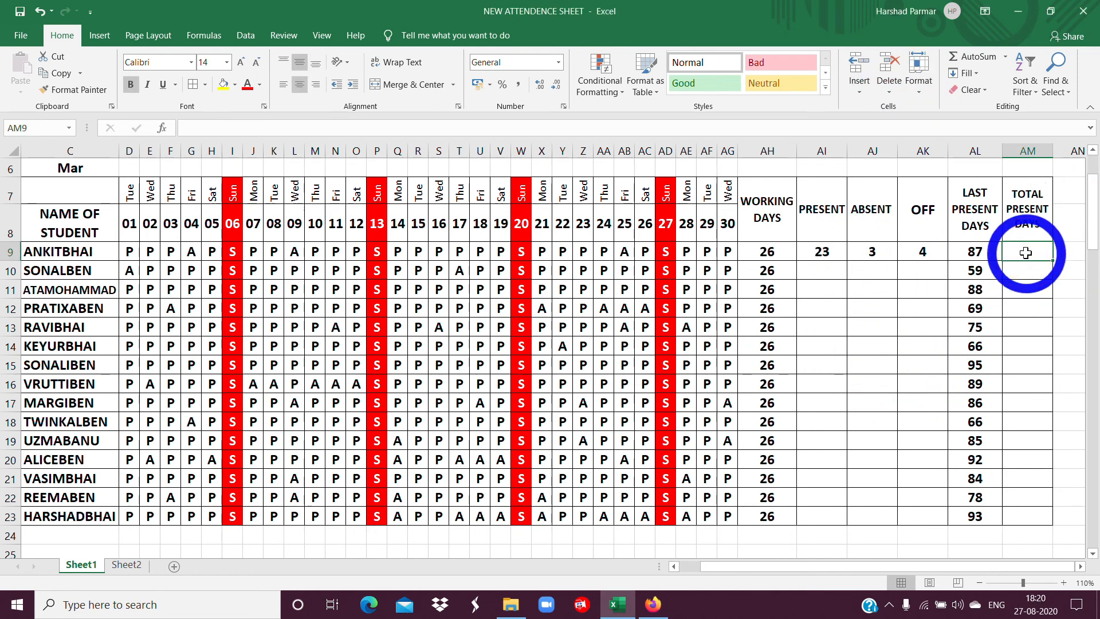
{"action": "type", "text": "=AI9"}
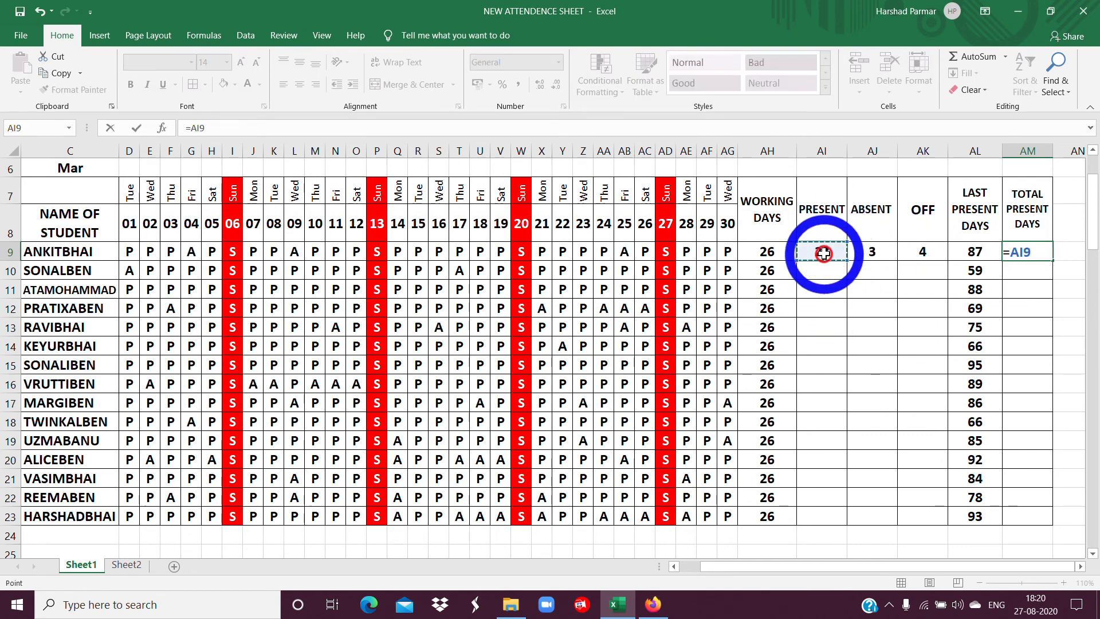
{"action": "type", "text": "+"}
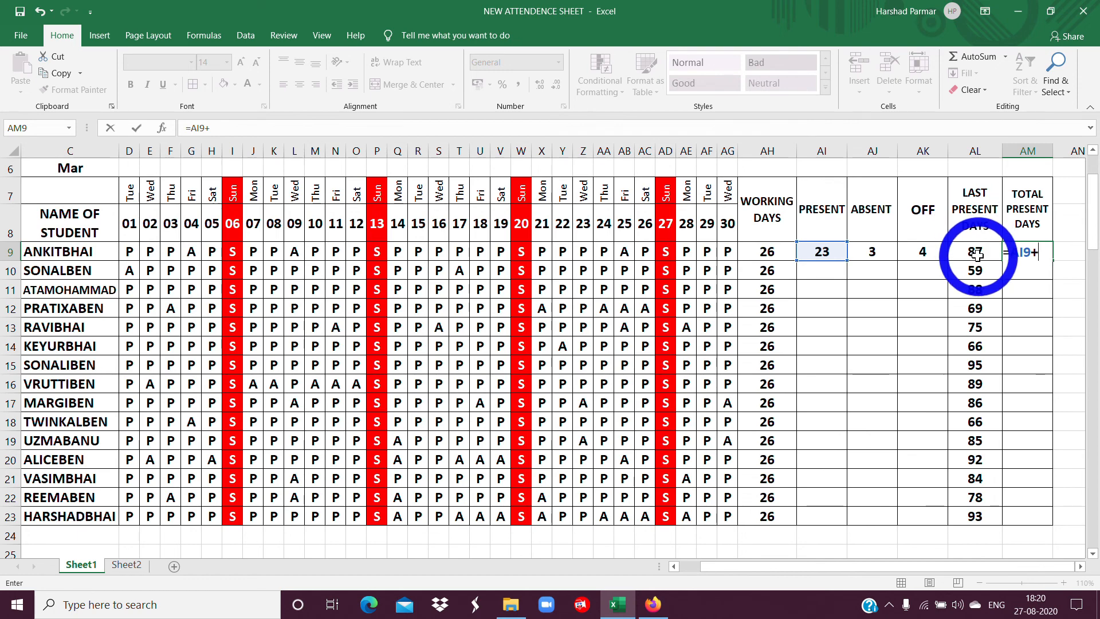
{"action": "key", "text": "Return"}
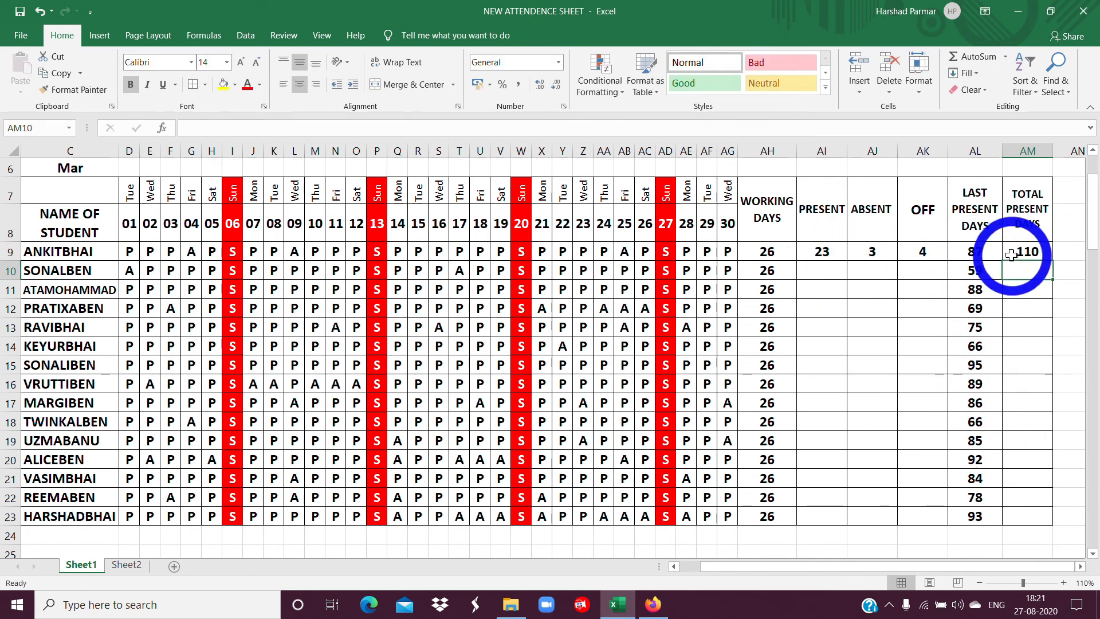
Fill the PRESENT, ABSENT and OFF formulas from AI9:AK9 and the TOTAL PRESENT DAYS formula from AM9 down to row 23.
{"action": "left_click", "coordinate": [1011, 255]}
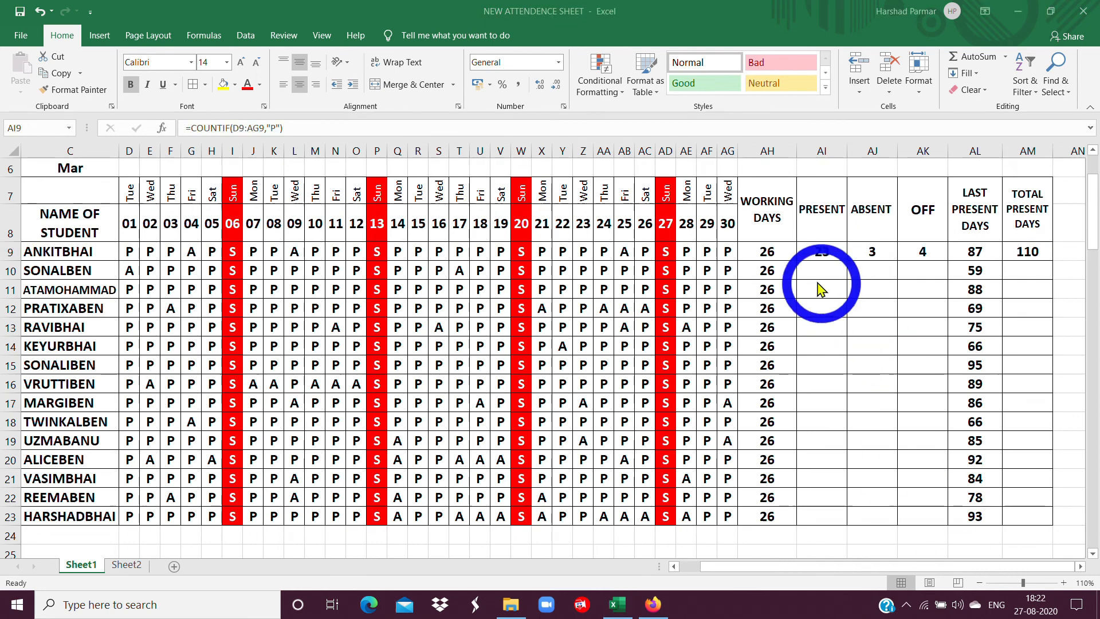
{"action": "left_click_drag", "start_coordinate": [812, 252], "coordinate": [955, 521]}
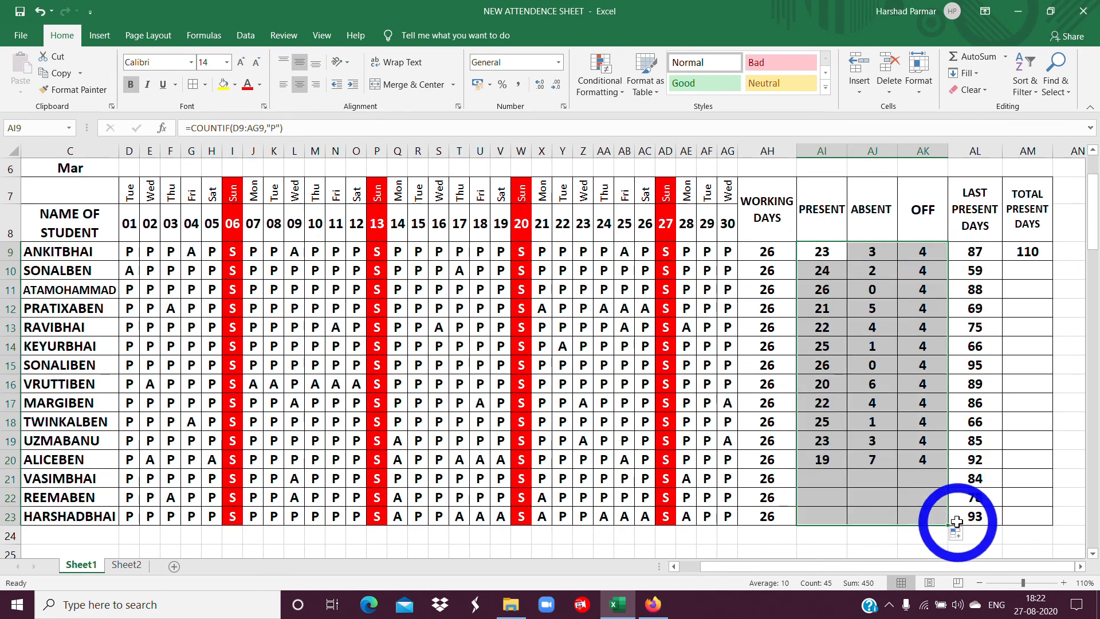
{"action": "left_click", "coordinate": [1032, 262]}
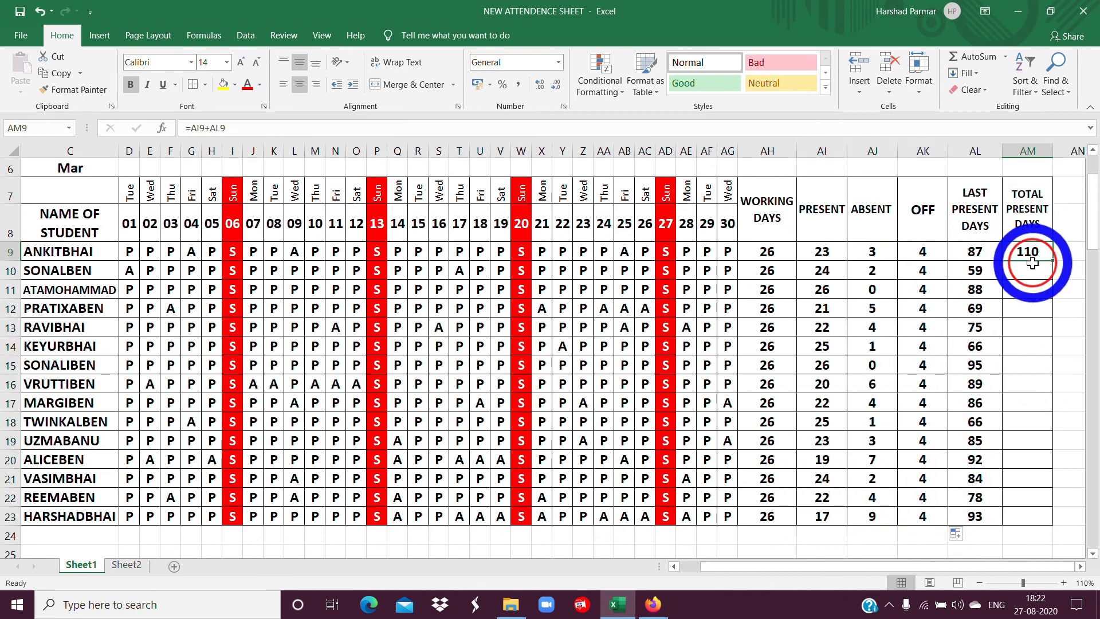
{"action": "left_click_drag", "start_coordinate": [1053, 262], "coordinate": [1055, 519]}
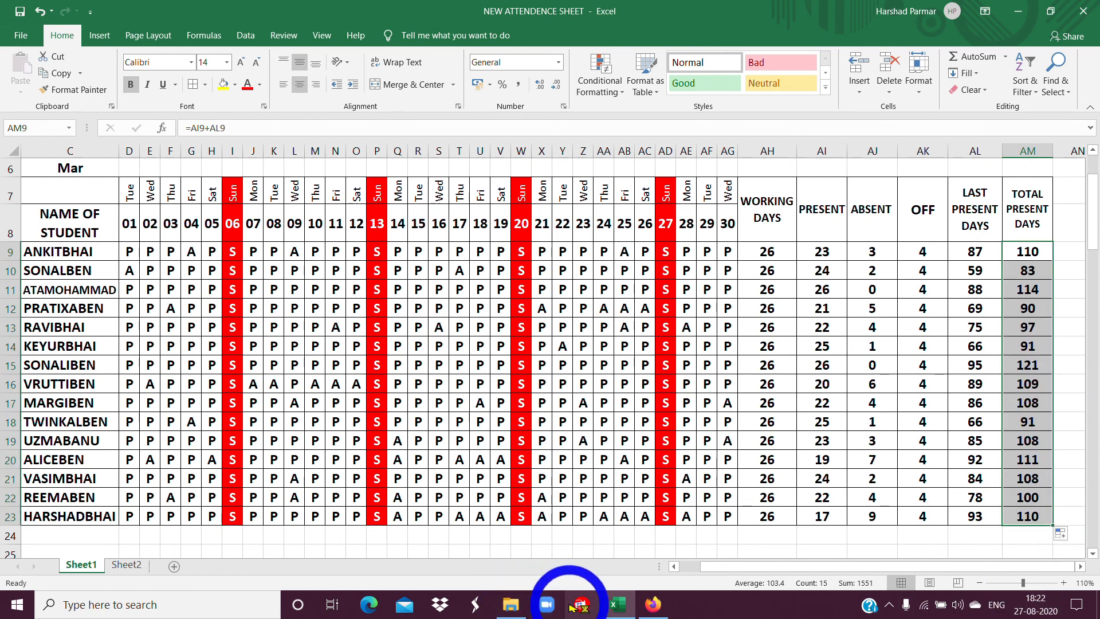